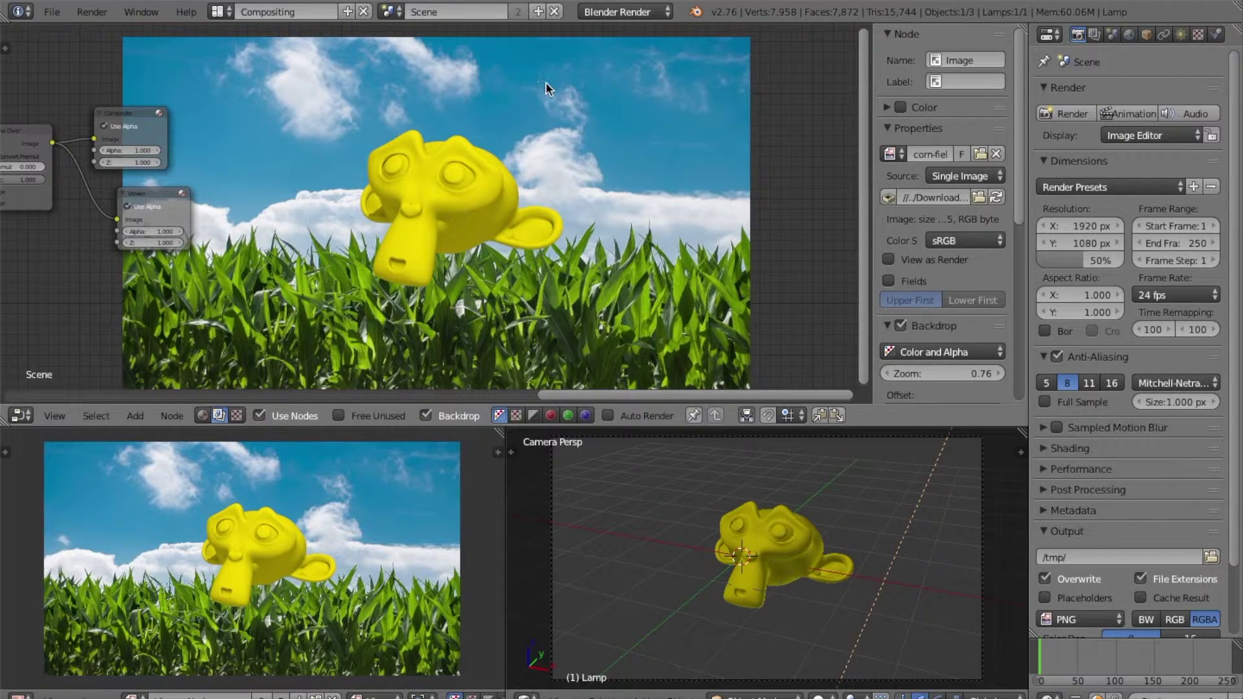
Spread the nodes out, moving Render Layers and the cornfield Image left and Scale lower
scroll(687, 316, "up", 4)
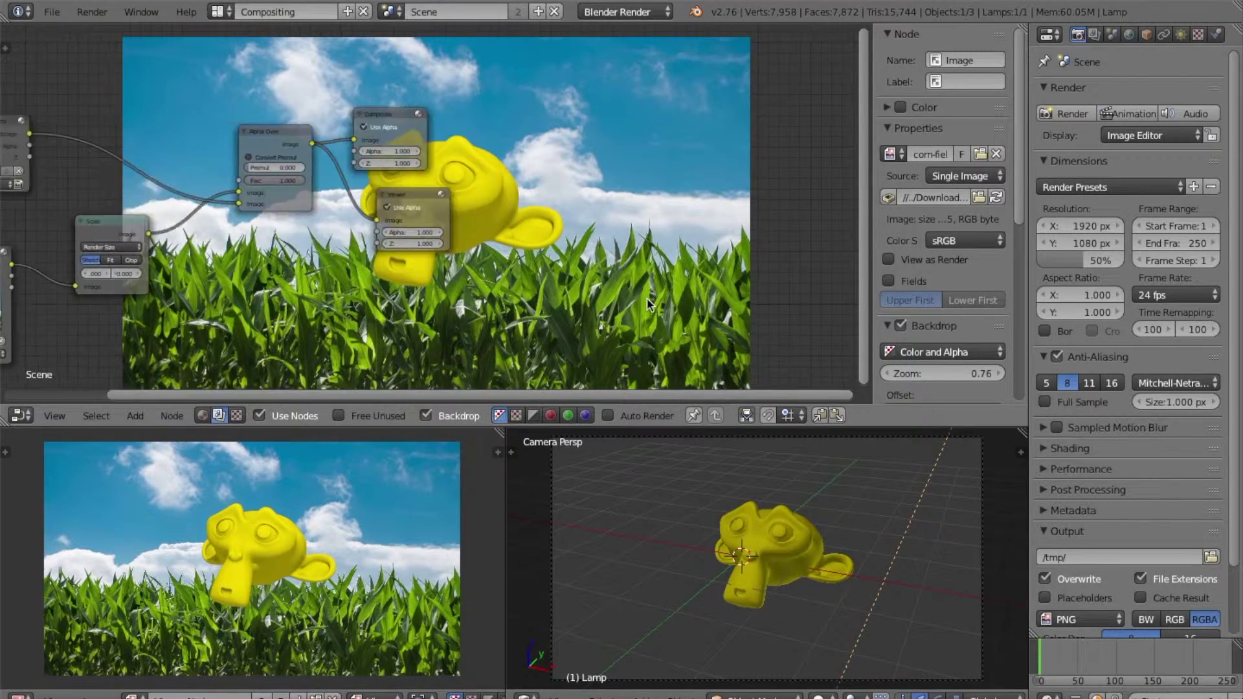
scroll(735, 366, "down", 4)
scroll(729, 362, "up", 3)
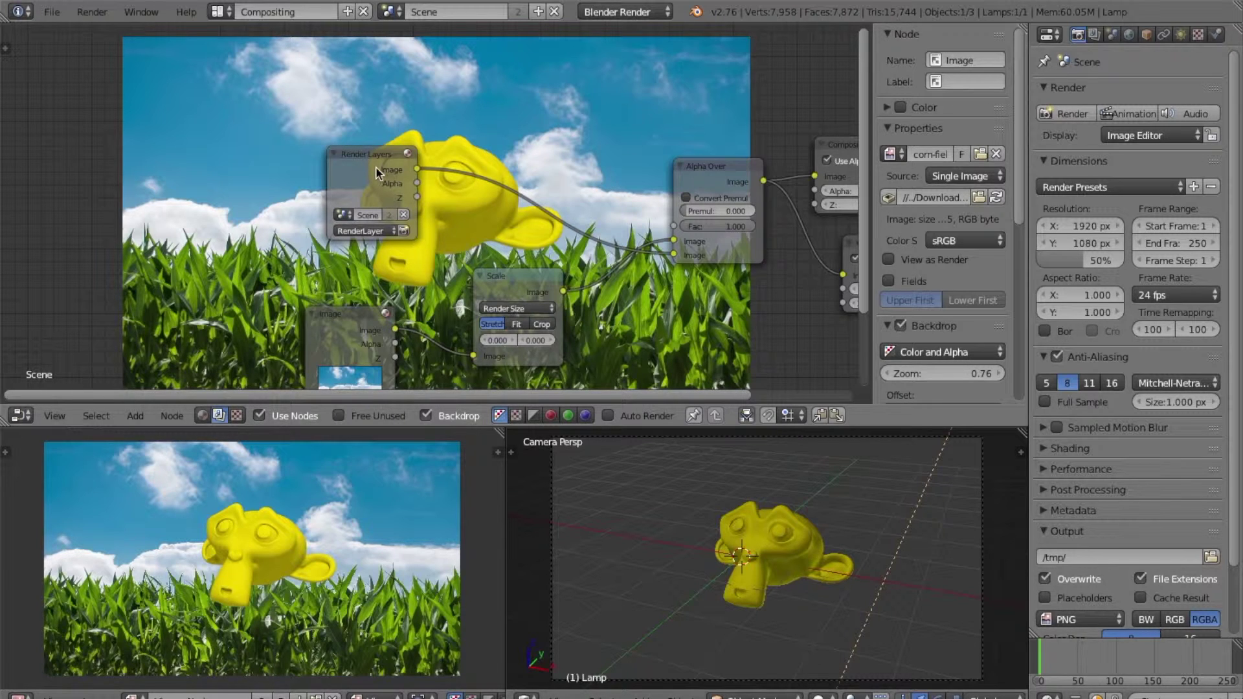
left_click(357, 318)
middle_click_drag(374, 168, 364, 87)
left_click(364, 81, "shift")
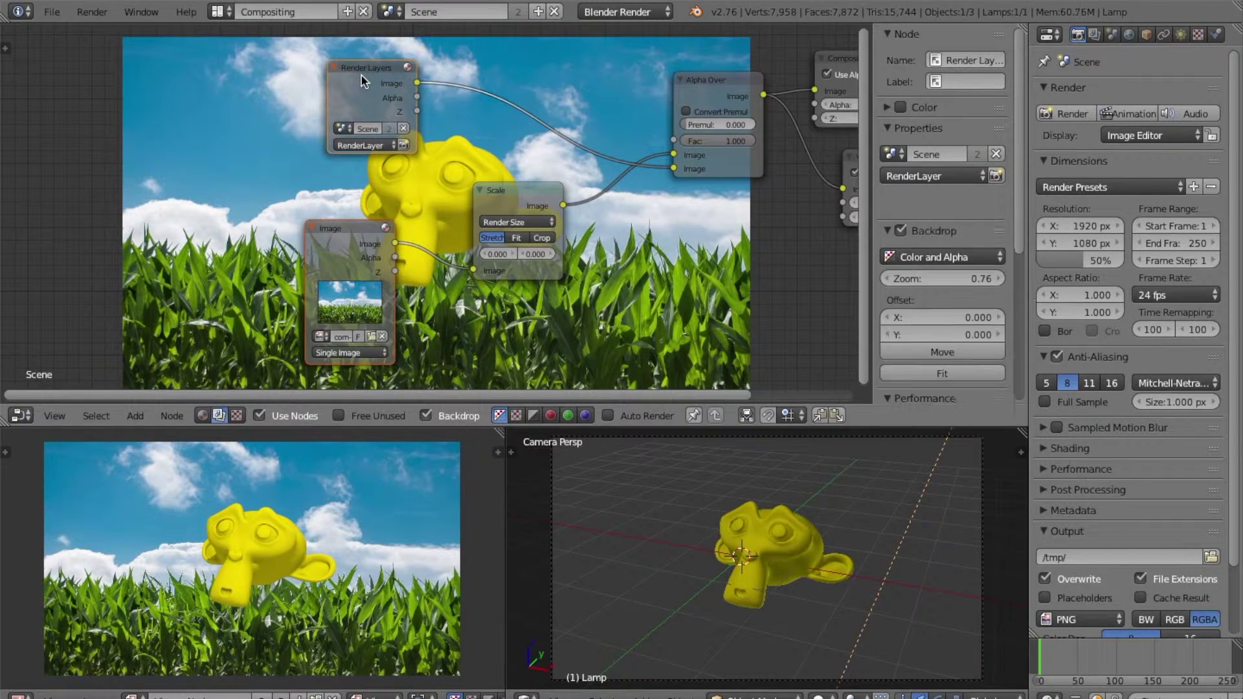
key("g")
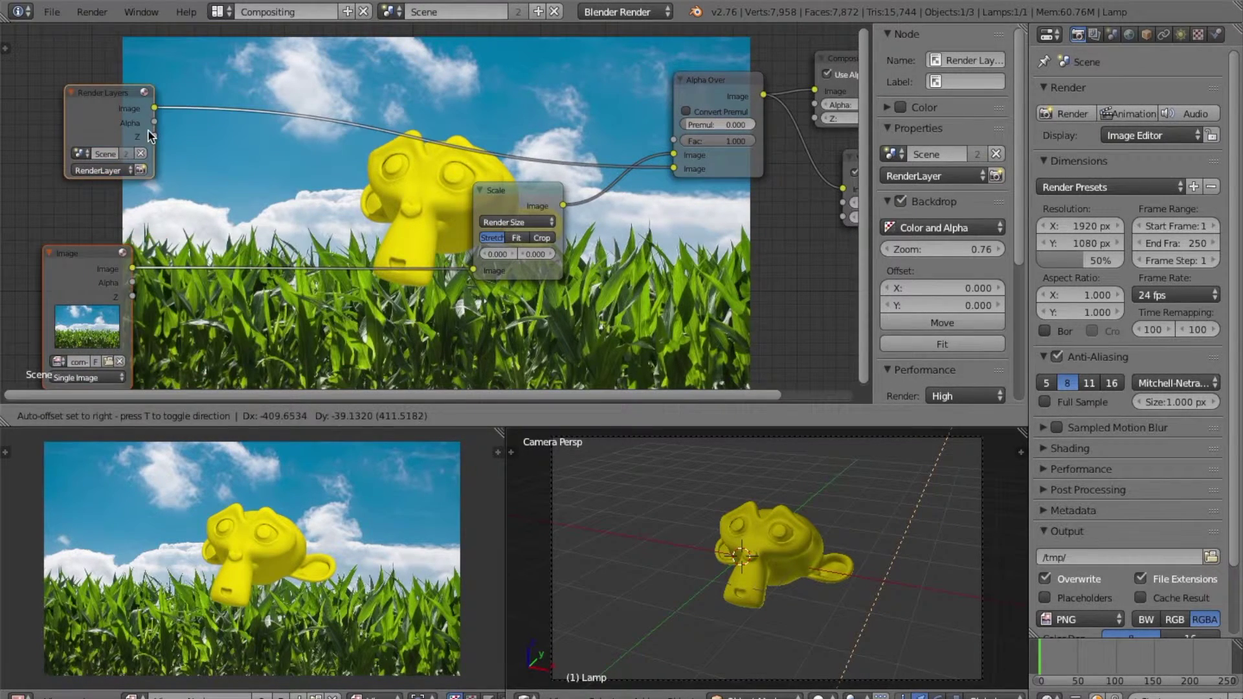
left_click(145, 131)
left_click(503, 188)
key("g")
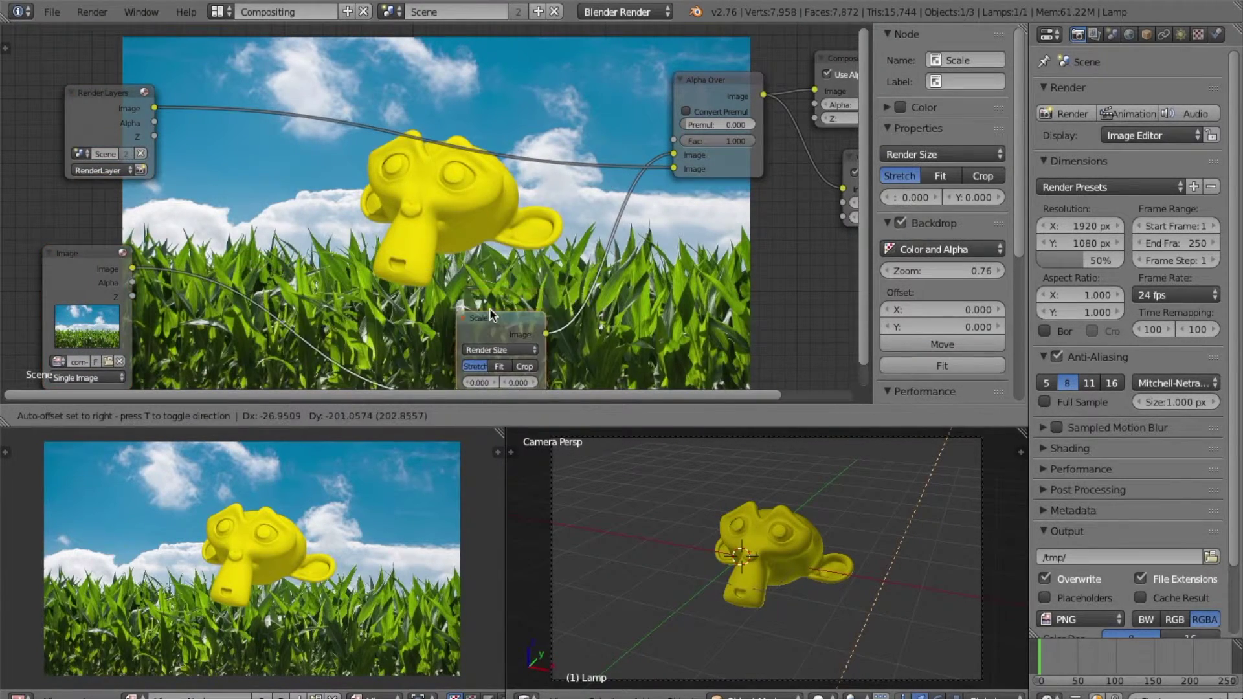
left_click(486, 318)
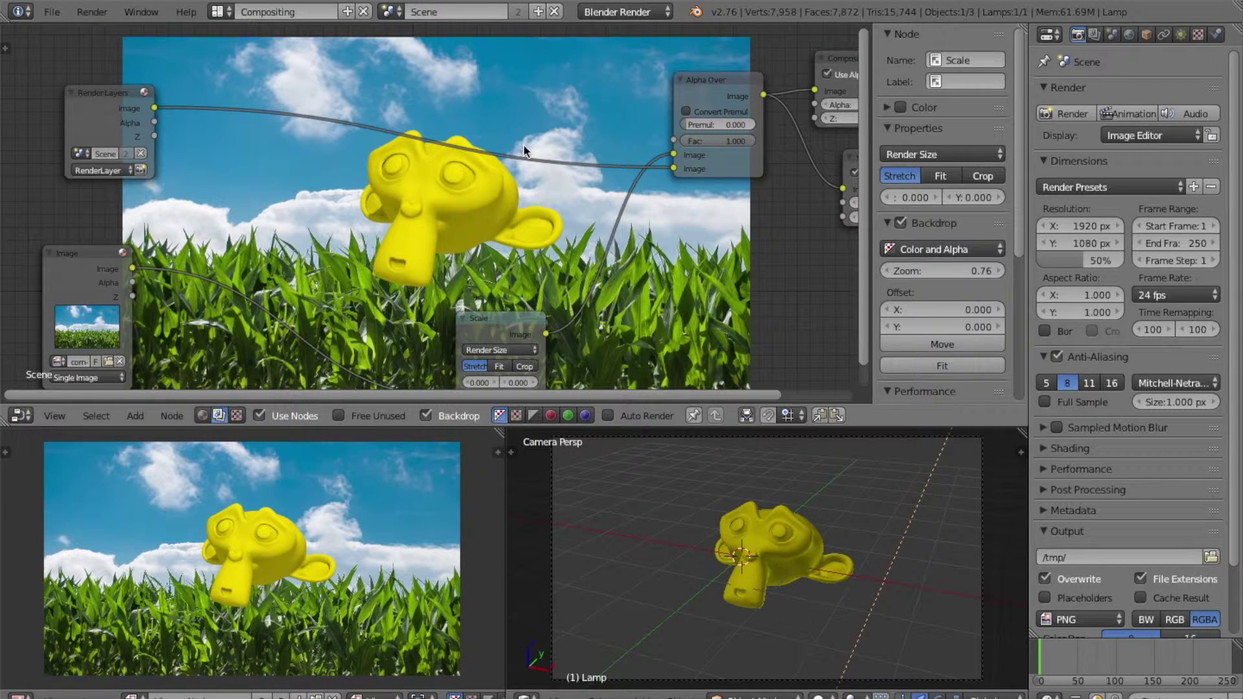
Drop a Mix node onto the Render Layers link and feed the cornfield image into its second input
key("shift+a")
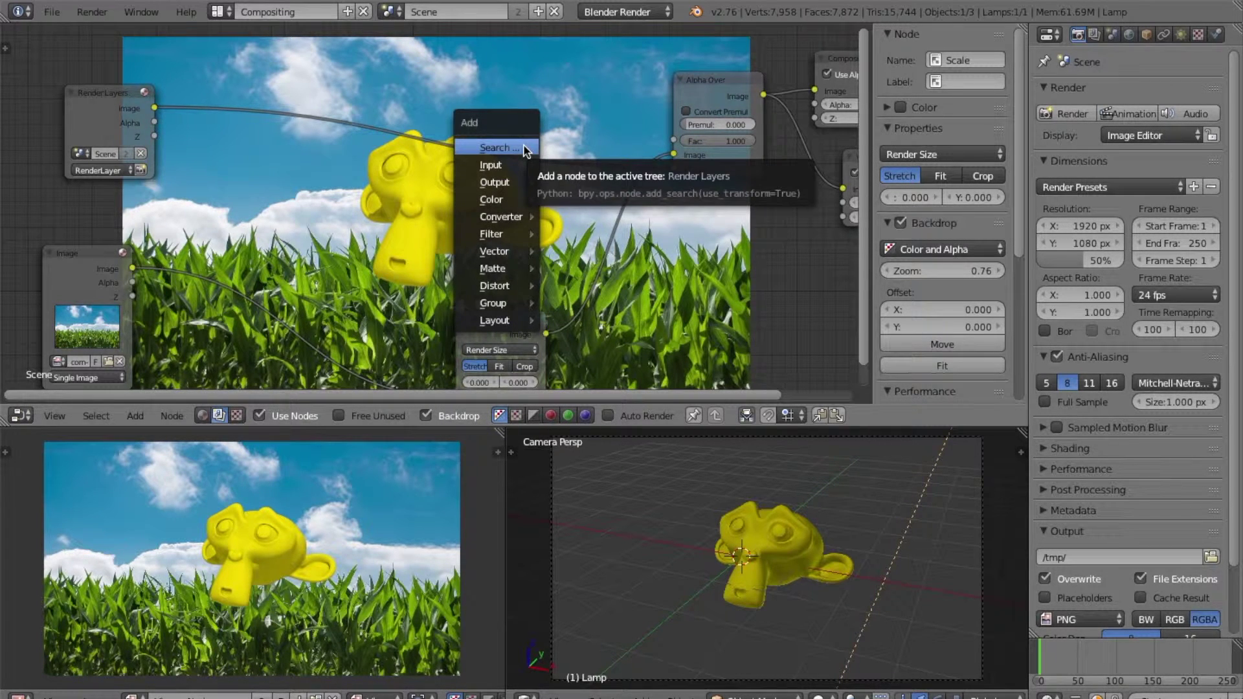
left_click(524, 148)
type("mix")
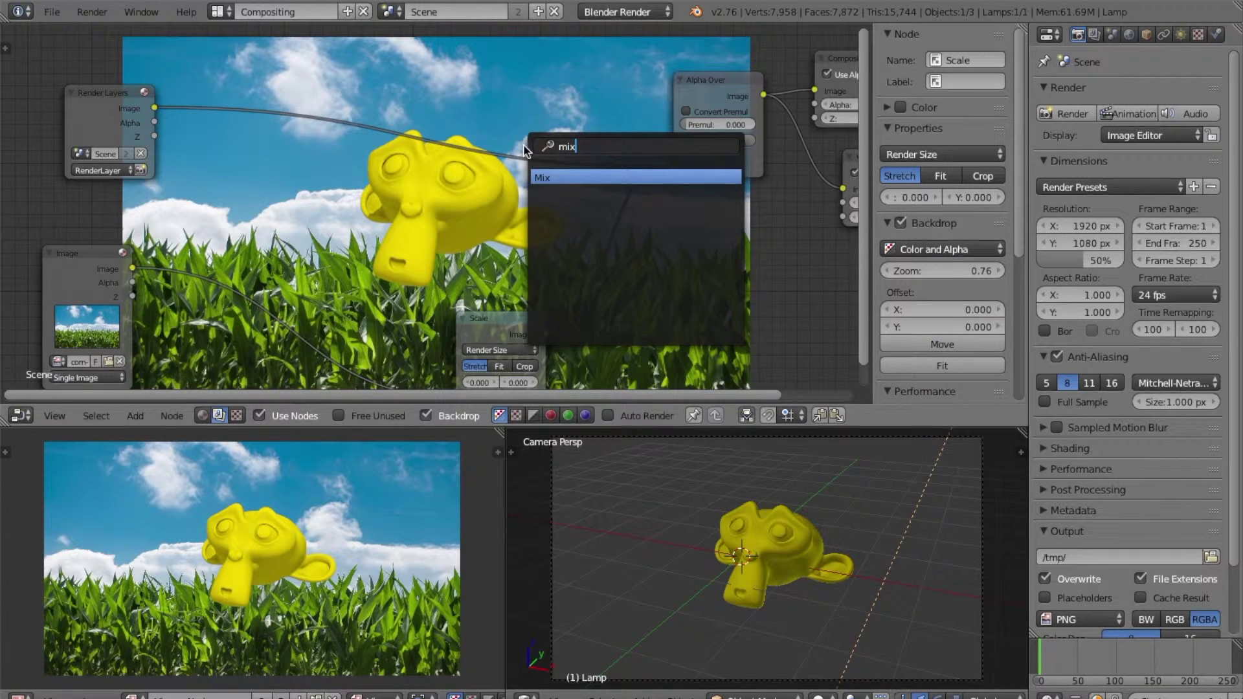
key("Return")
left_click(417, 109)
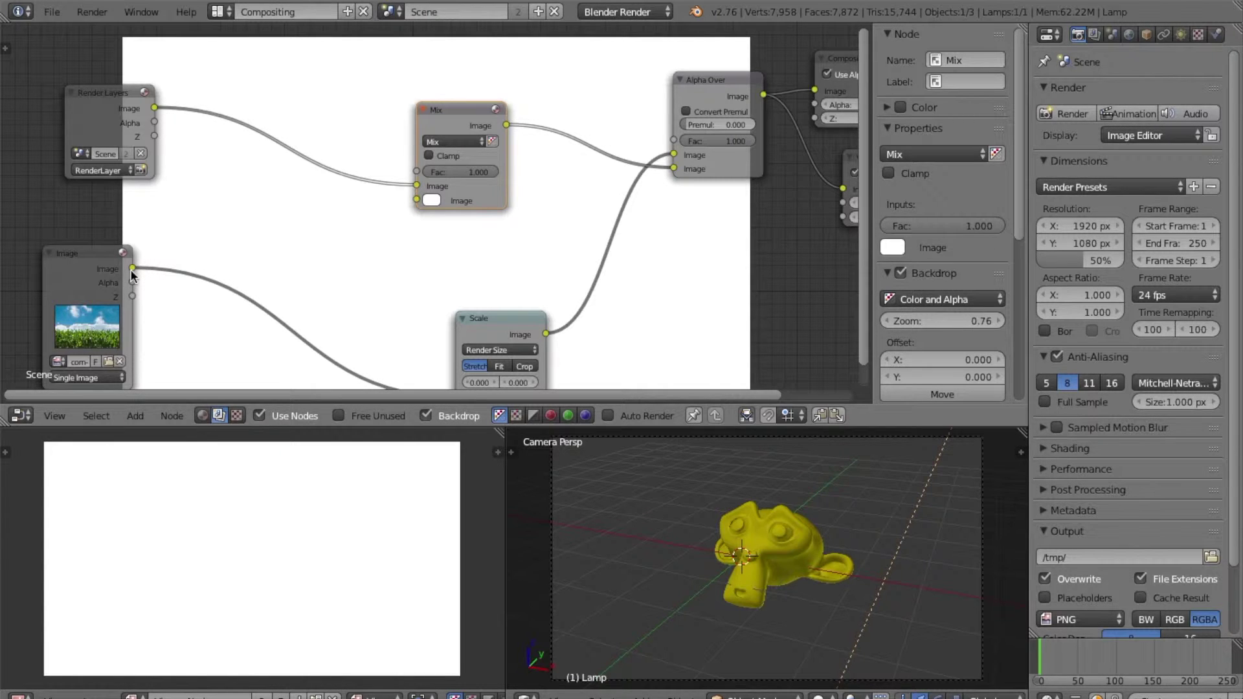
left_click_drag(132, 268, 417, 200)
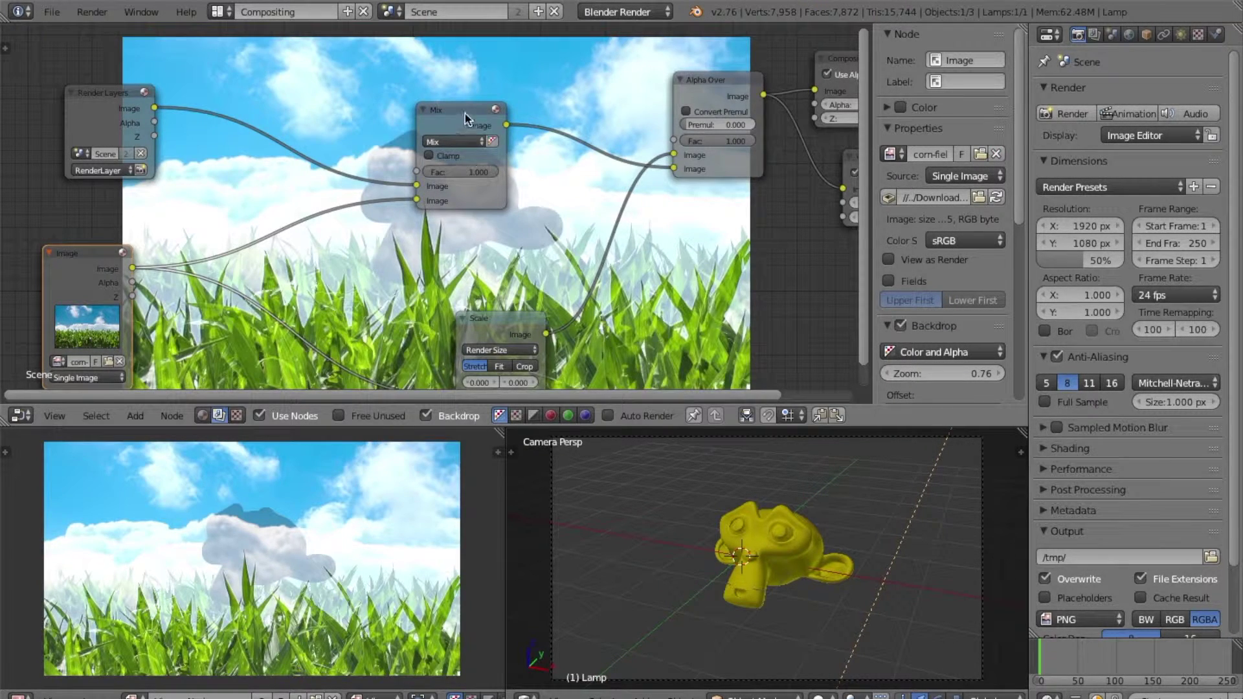
left_click_drag(464, 114, 569, 102)
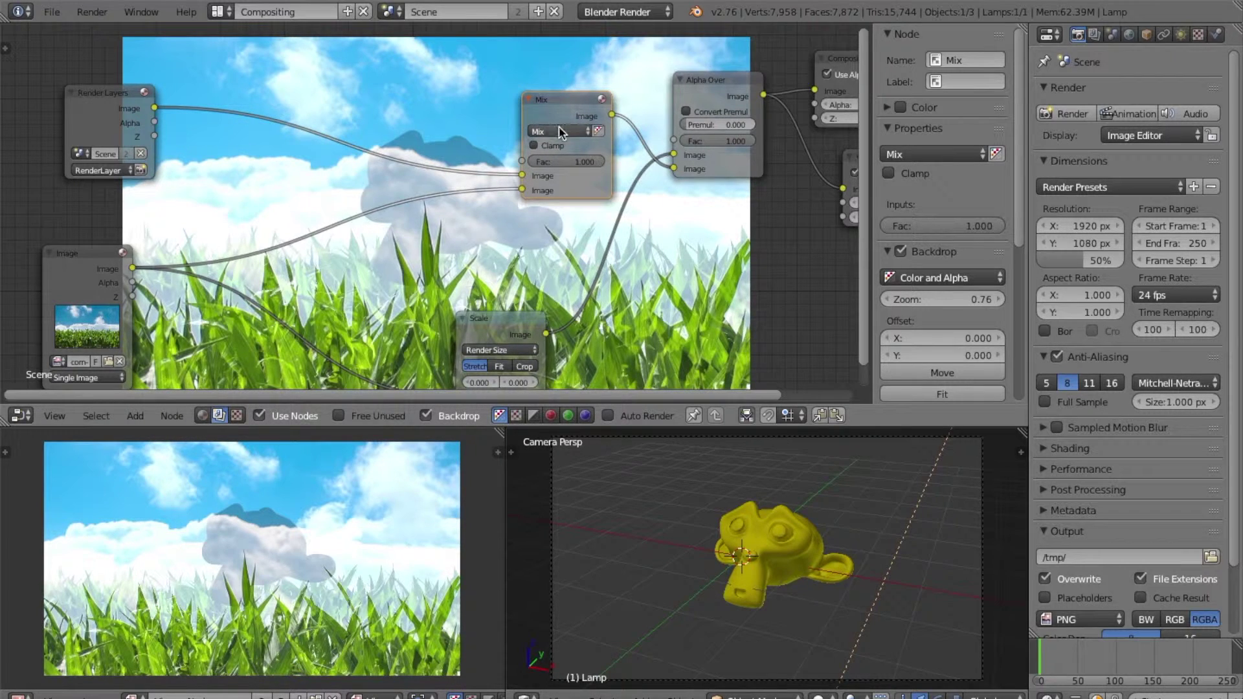
left_click(556, 131)
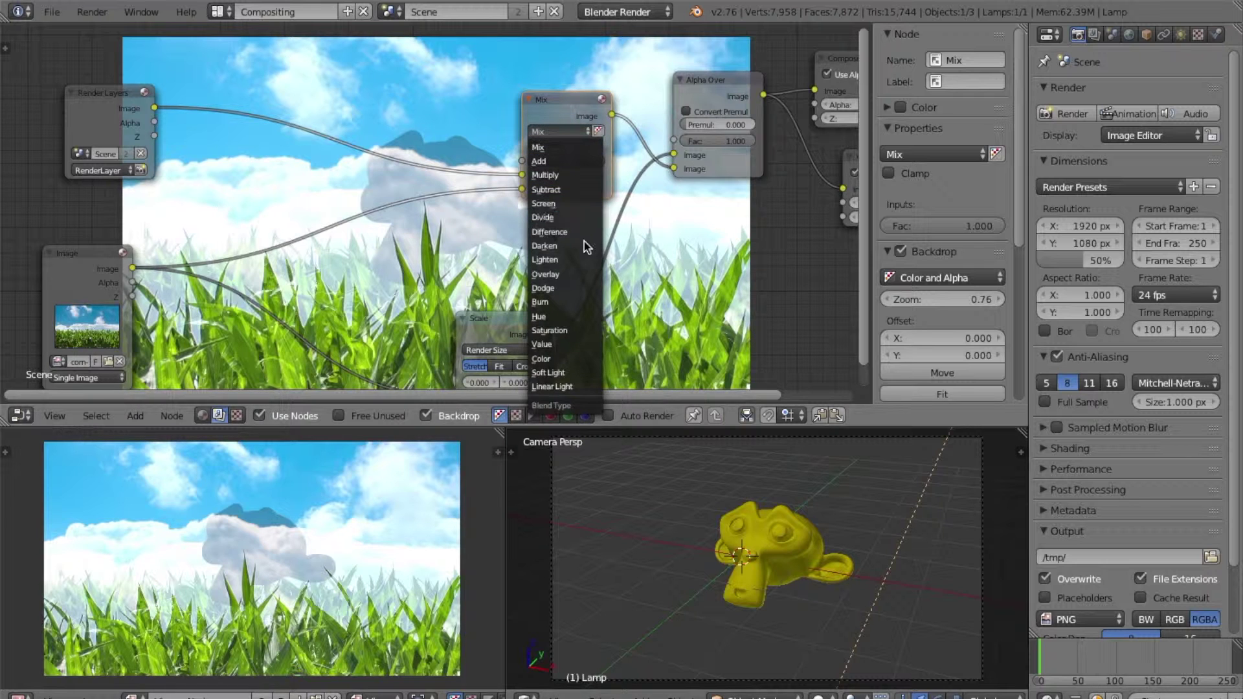
Switch the Mix node to Lighten and wire the render's Alpha into its Fac
left_click(581, 261)
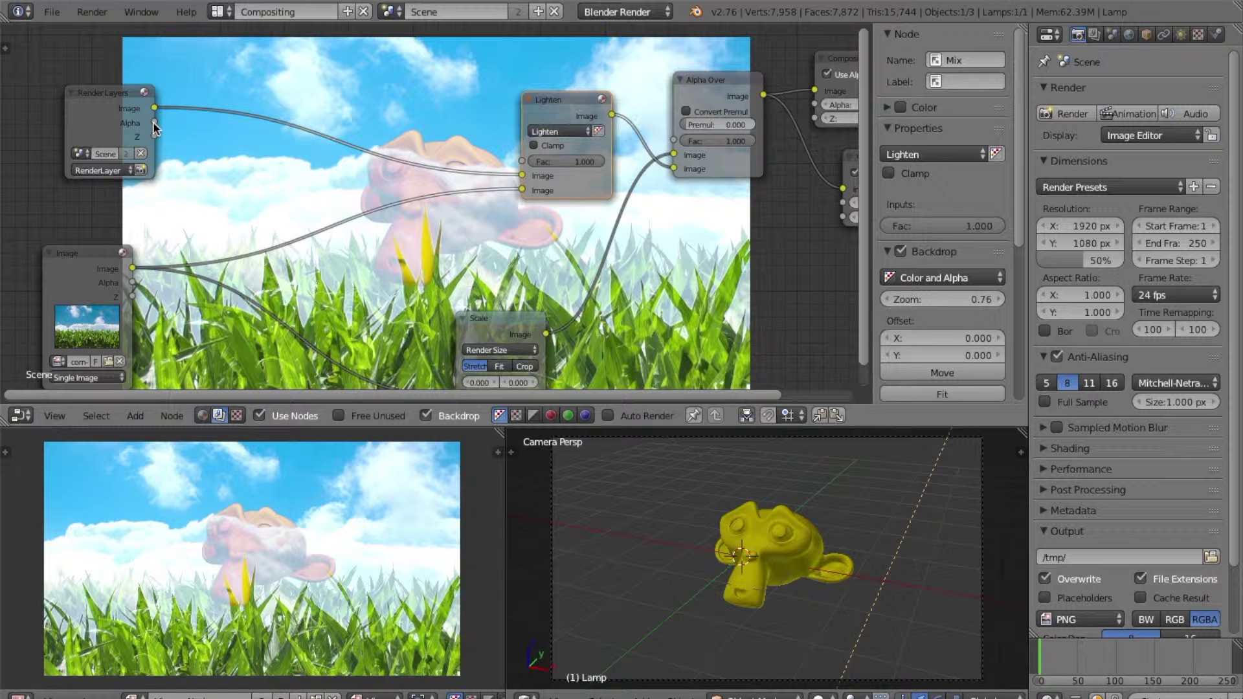
left_click_drag(153, 122, 523, 161)
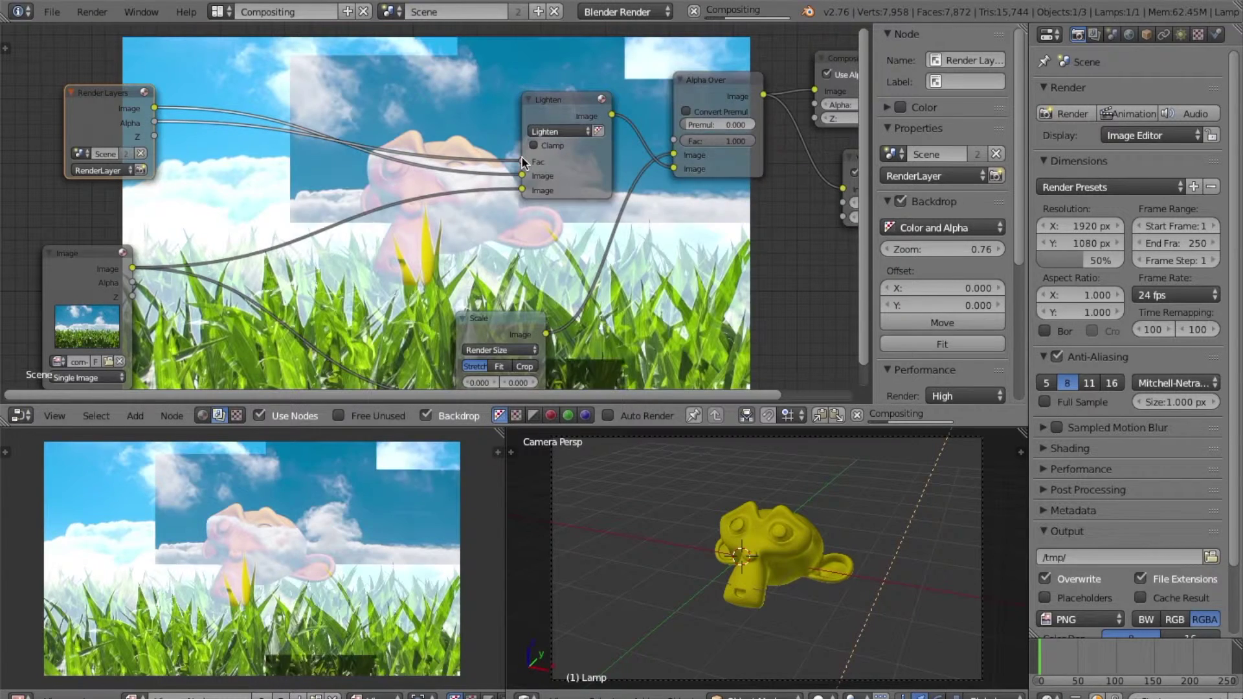
key("shift+a")
Insert a Dilate/Erode node on the Alpha link with Distance -20
left_click(555, 145)
type("dilate")
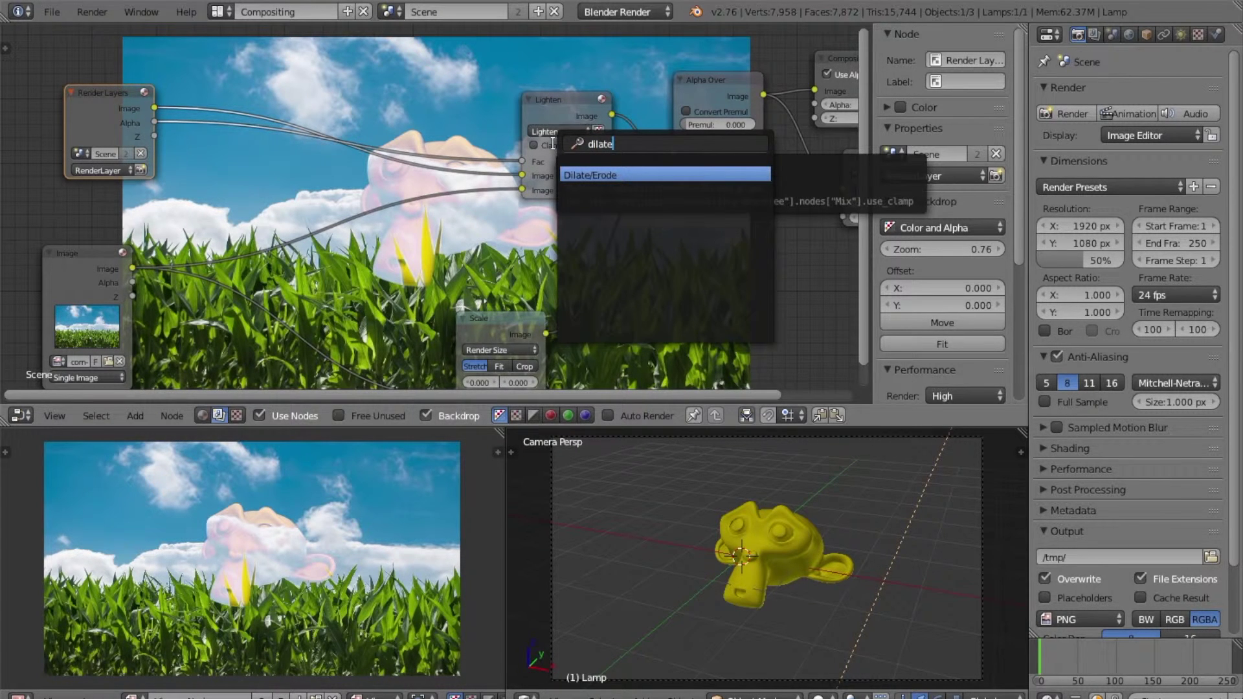
key("Return")
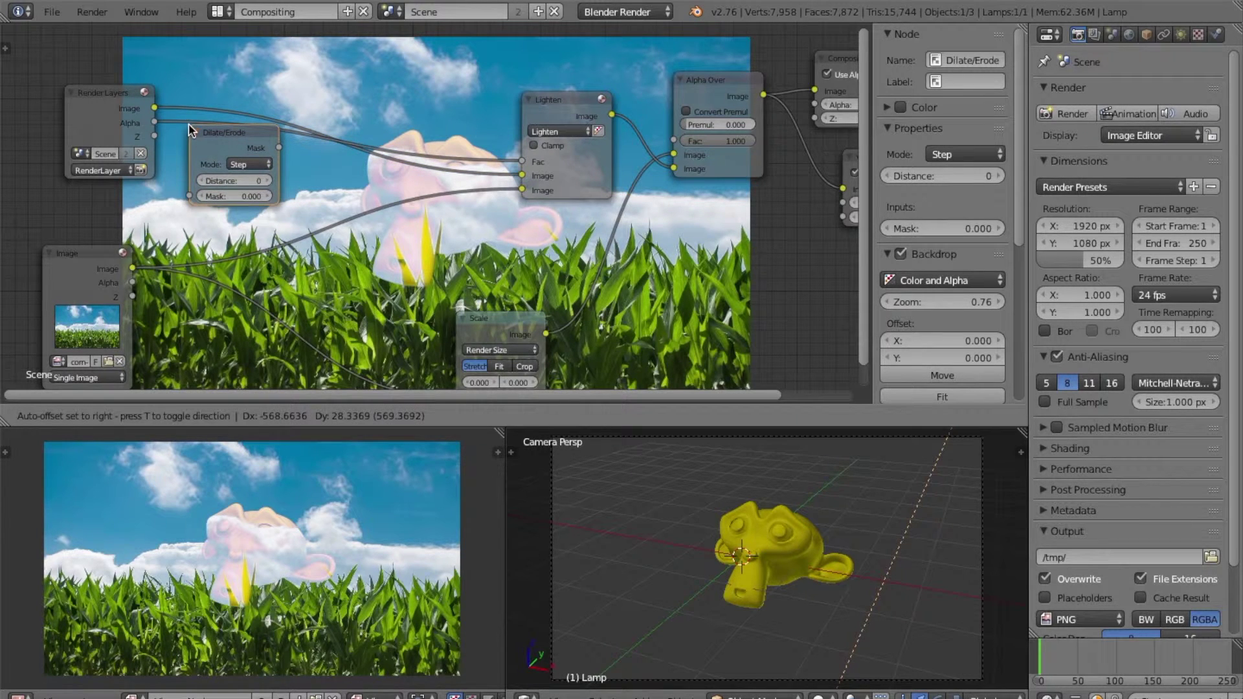
left_click(207, 126)
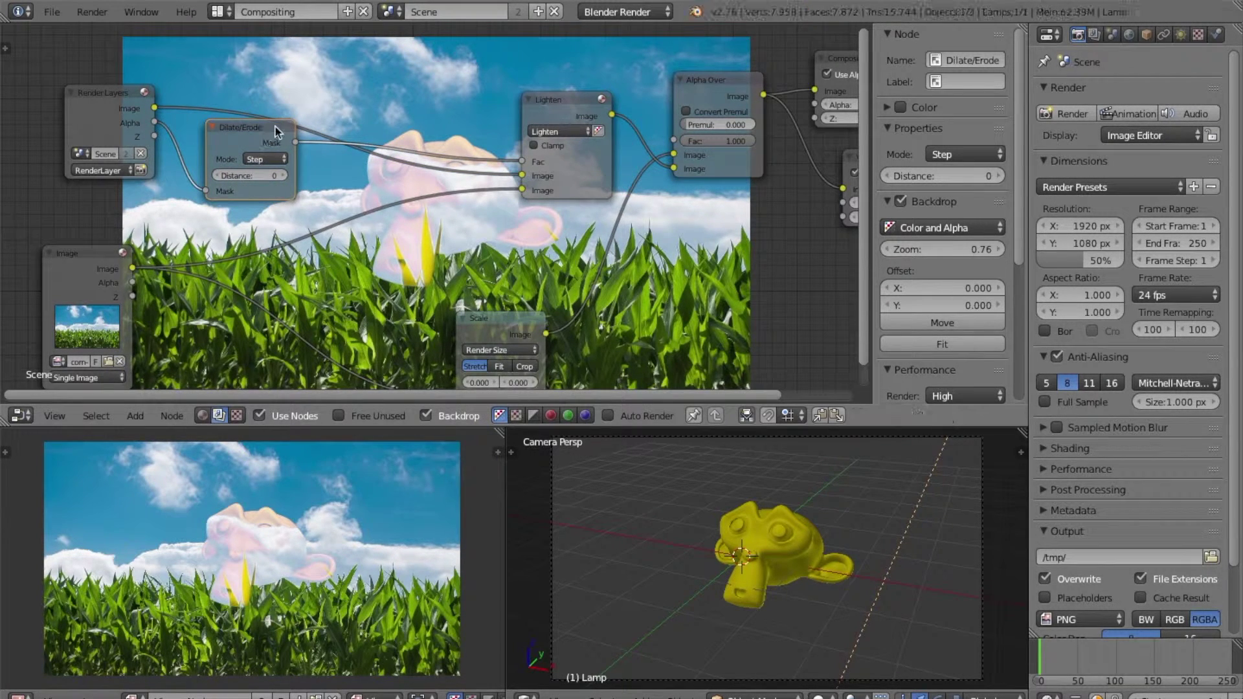
left_click_drag(275, 132, 371, 83)
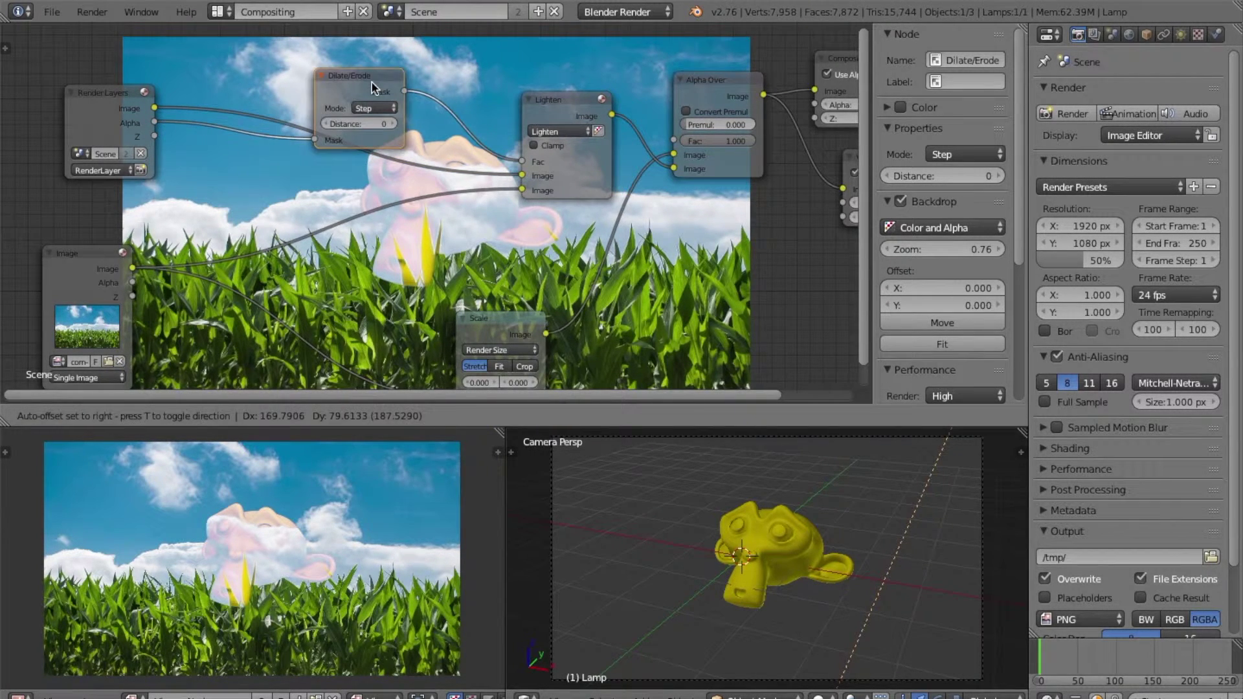
left_click(379, 120)
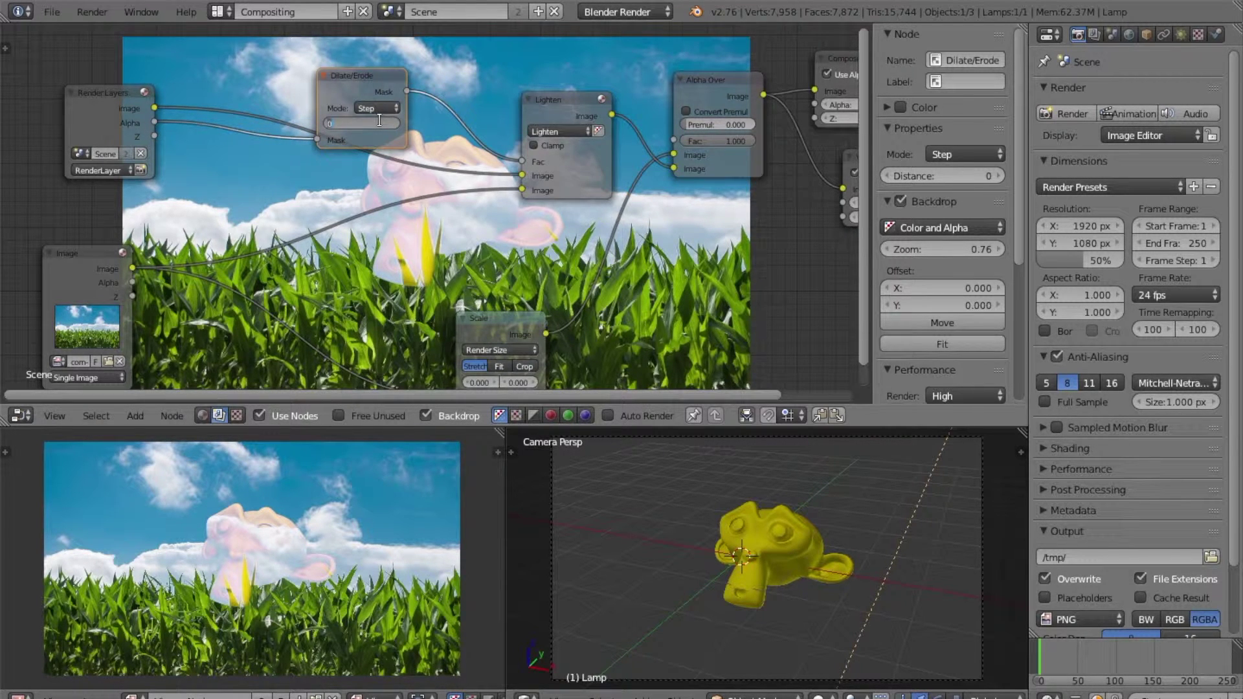
key("Return")
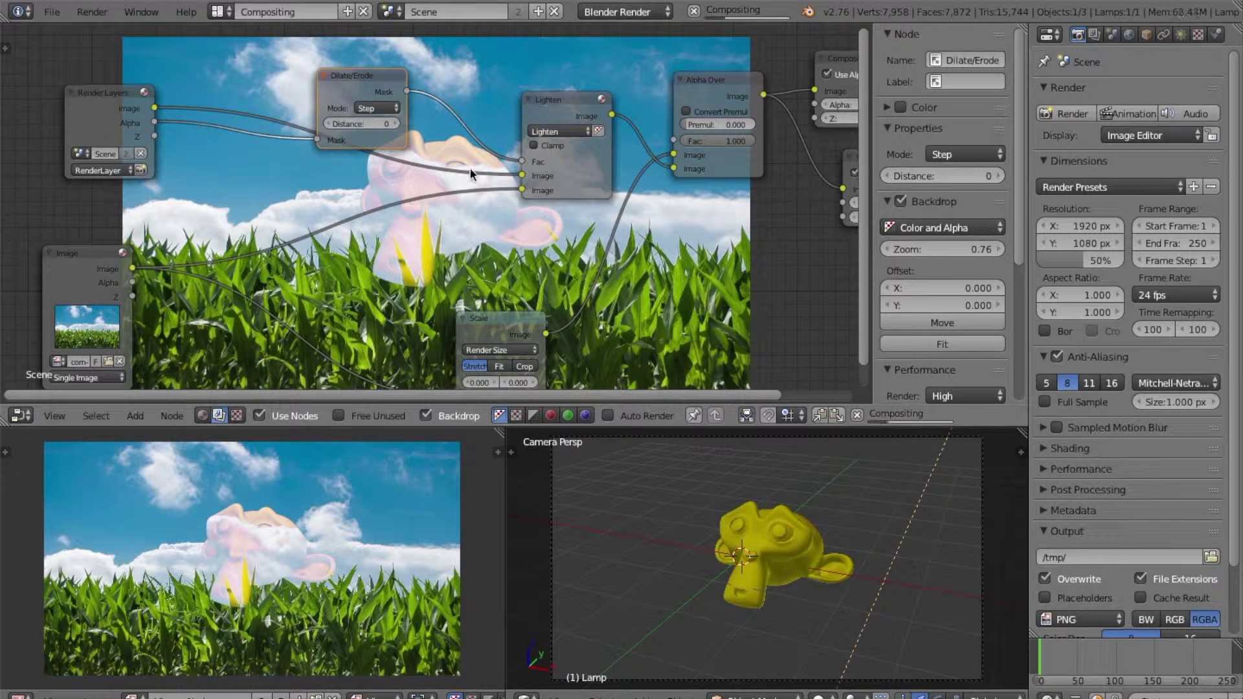
left_click(358, 124)
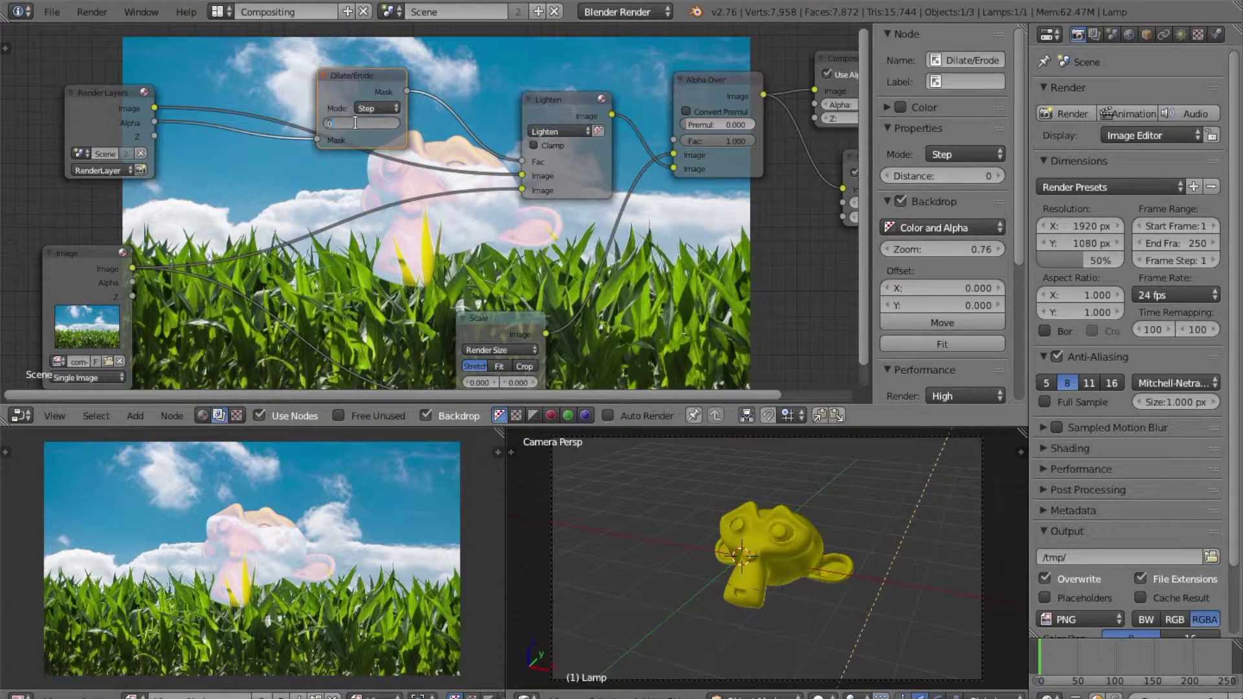
type("-20")
key("Return")
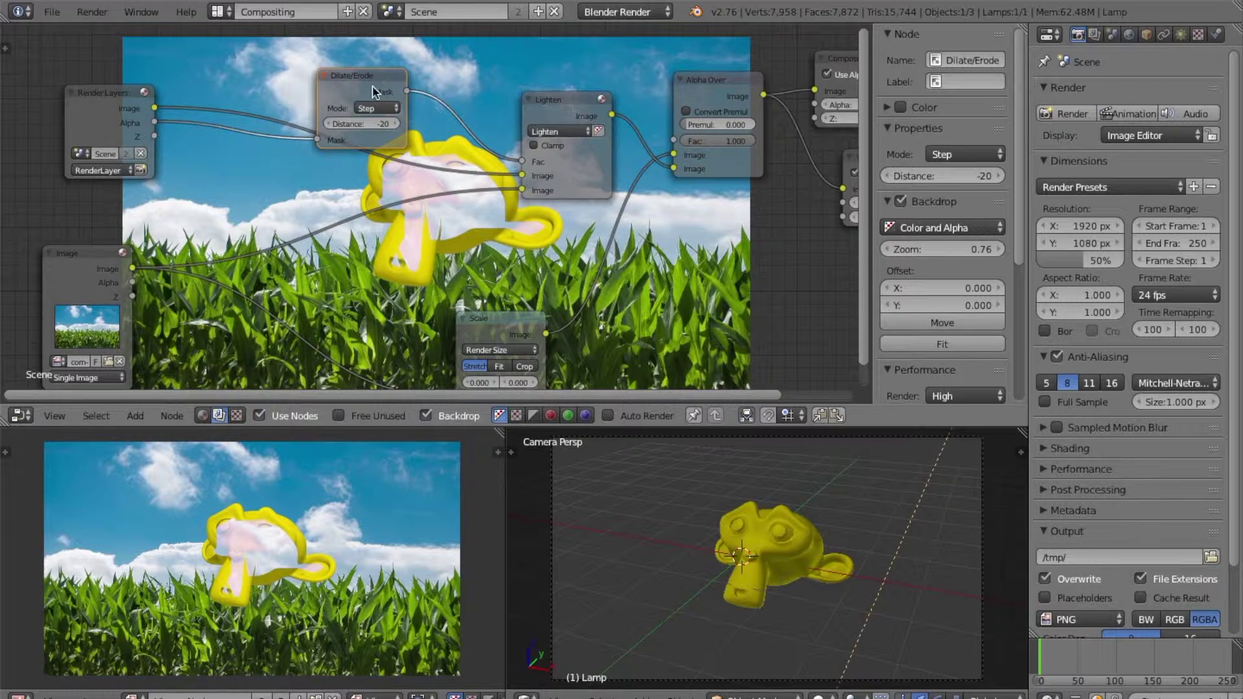
left_click_drag(373, 90, 282, 95)
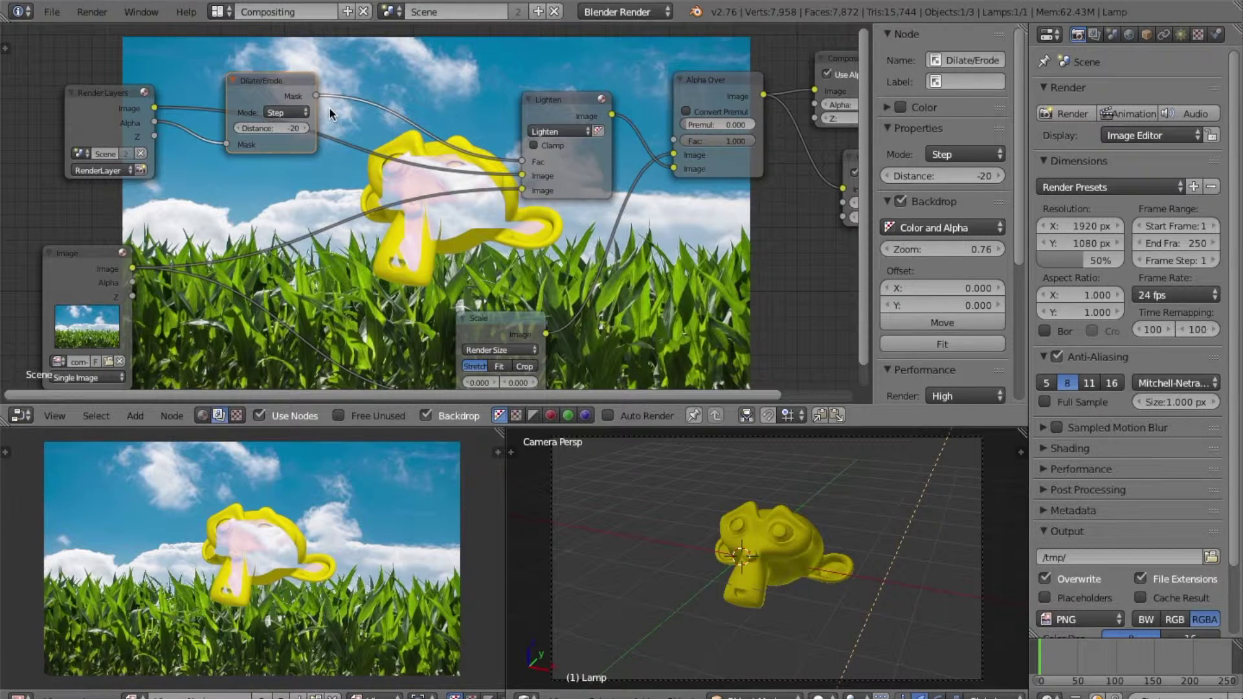
Add an Invert node onto the mask link after Dilate/Erode
key("space")
type("invert")
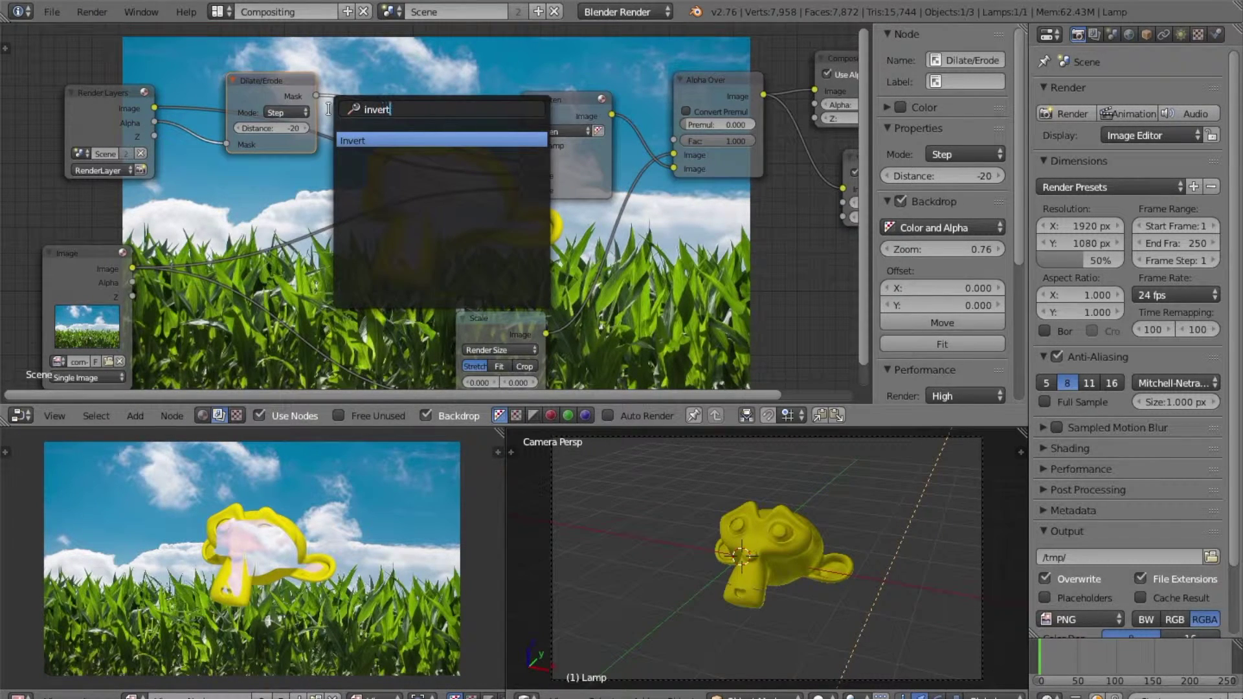
key("Return")
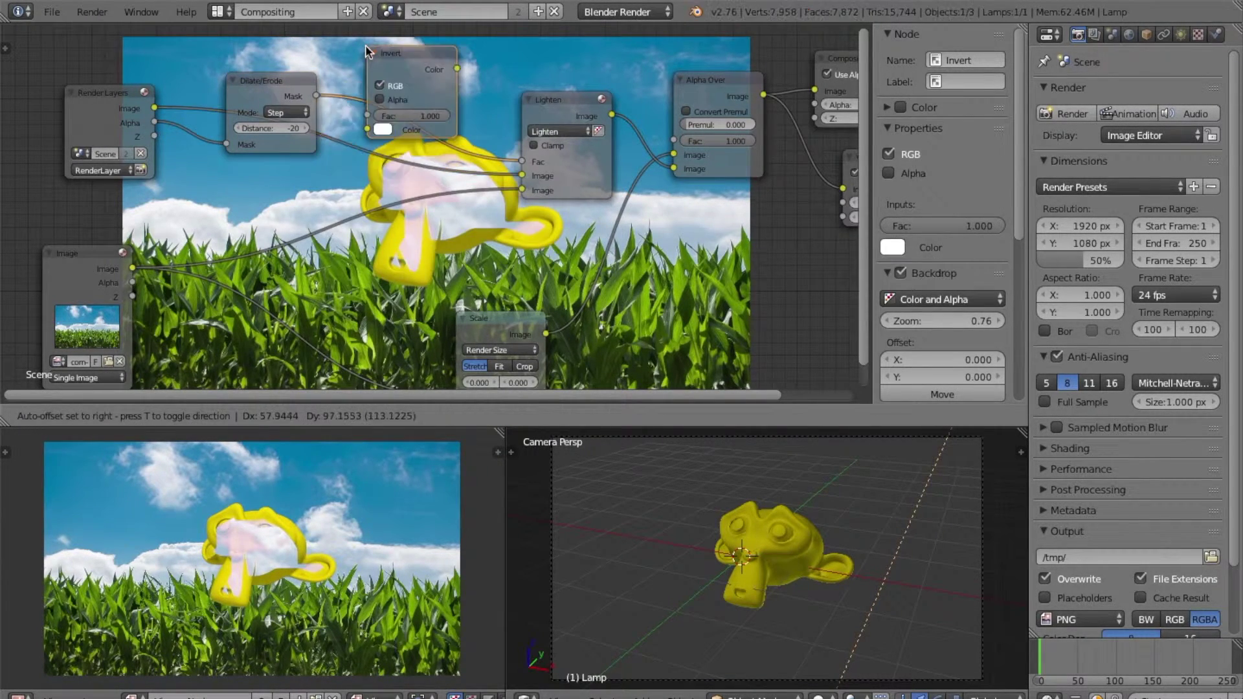
left_click(363, 53)
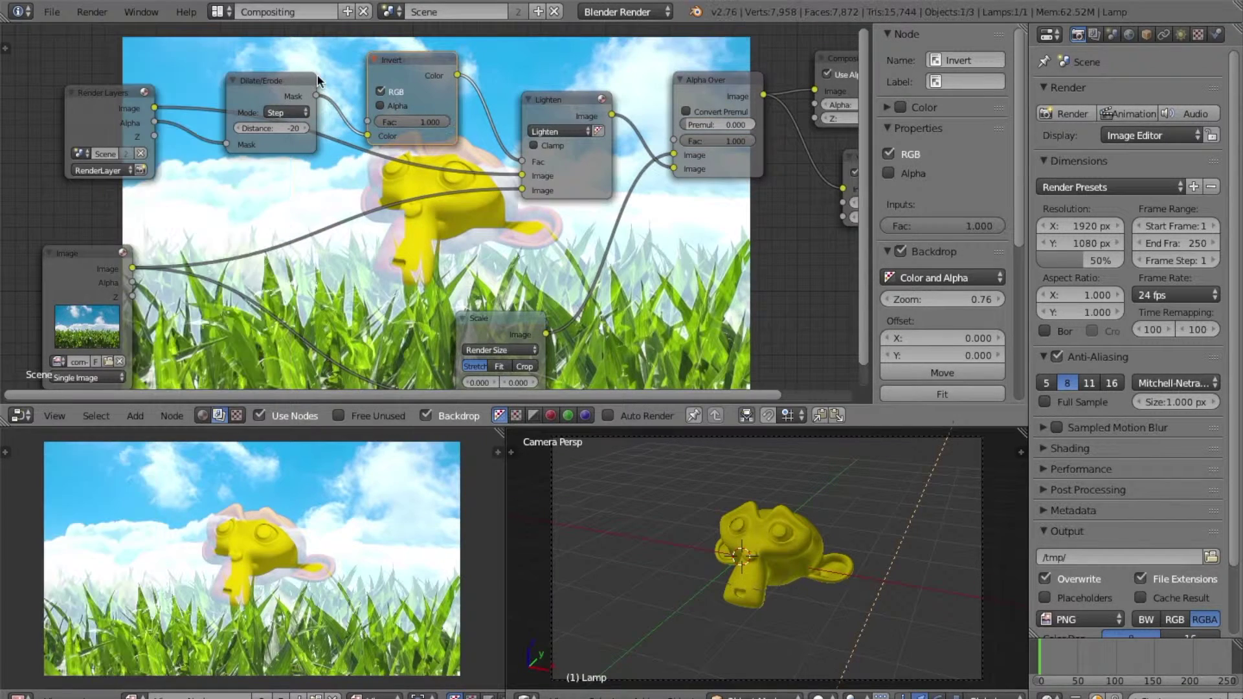
Move the Render Layers, Dilate/Erode and Invert nodes further left
left_click(270, 82)
left_click(408, 97, "shift")
left_click(110, 97, "shift")
key("g")
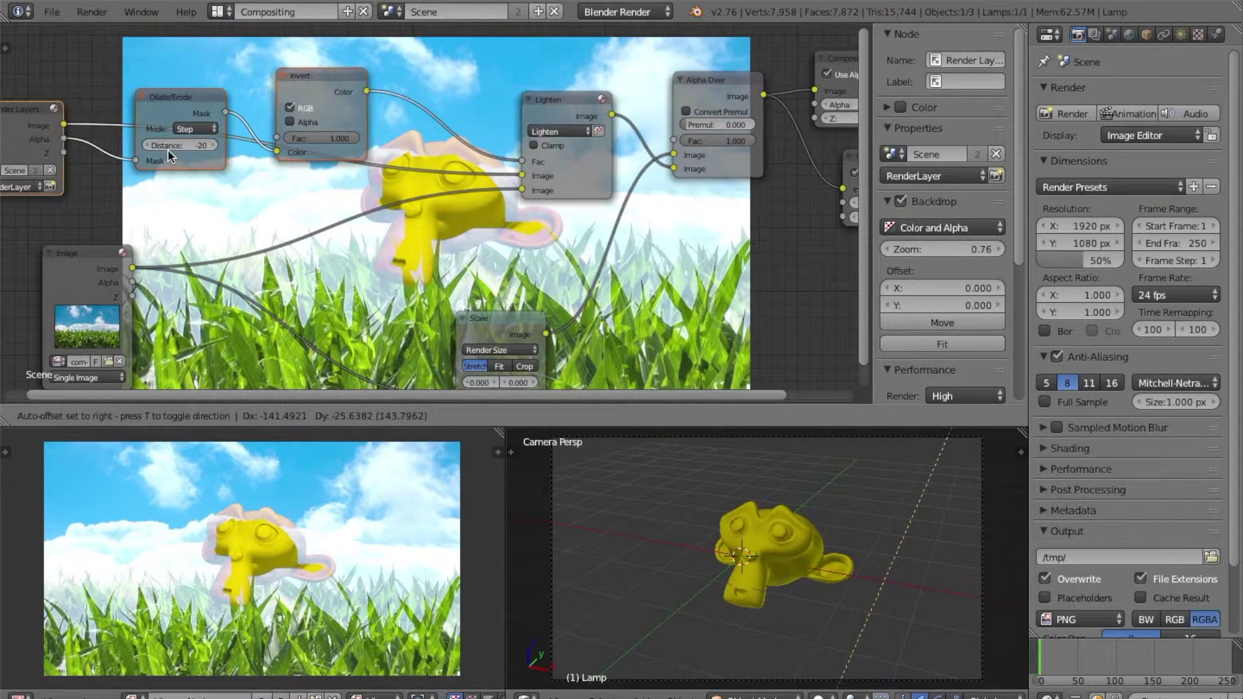
left_click(154, 136)
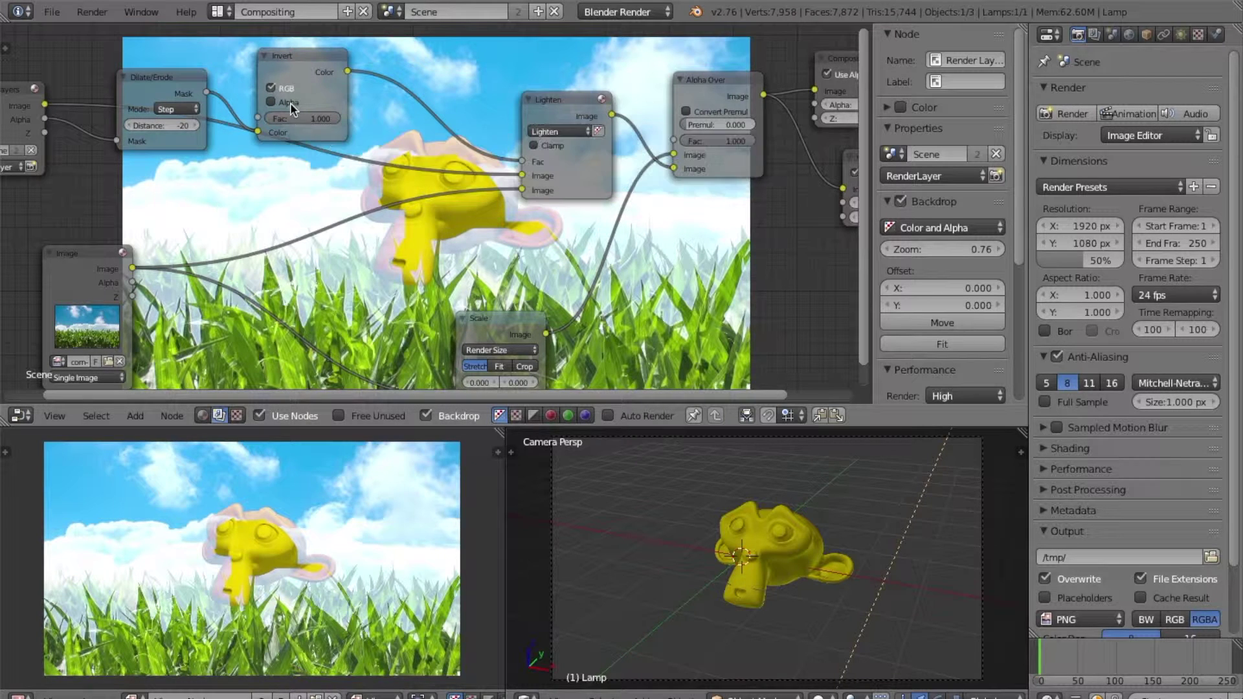
Switch the Dilate/Erode node to Feather mode for a soft edge
left_click(163, 108)
left_click(181, 51)
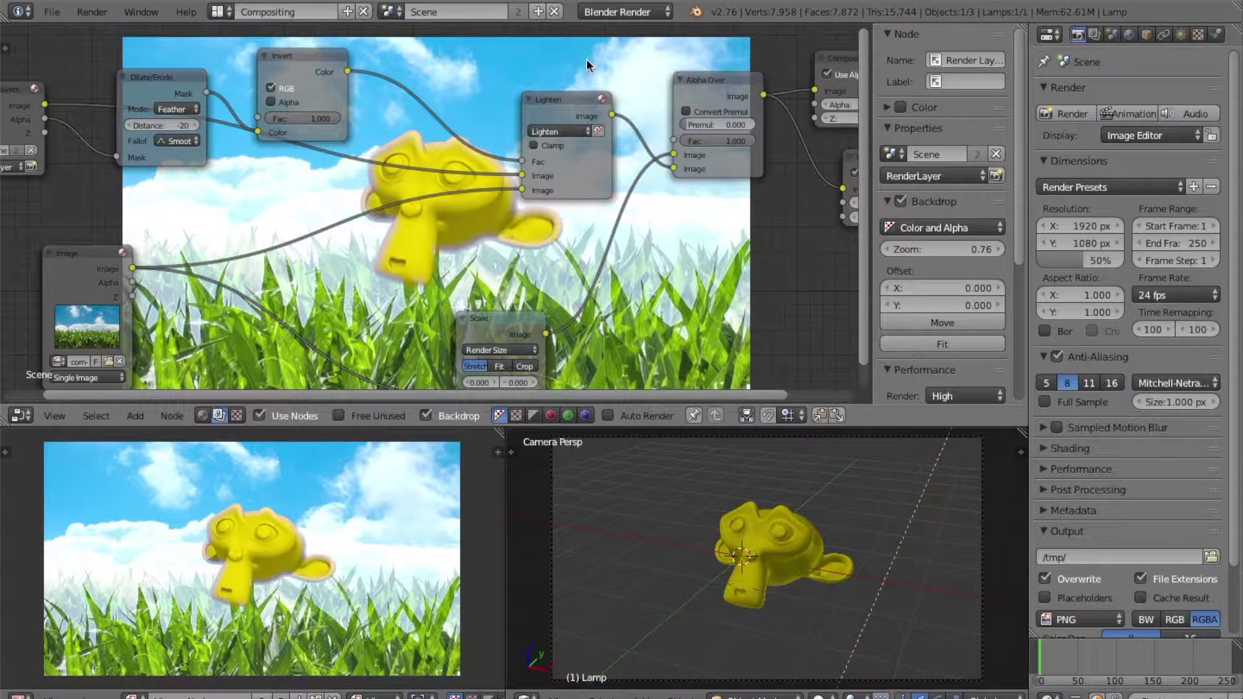
key("space")
Add a Mix node on the link into Lighten and darken its second colour to black
type("mix")
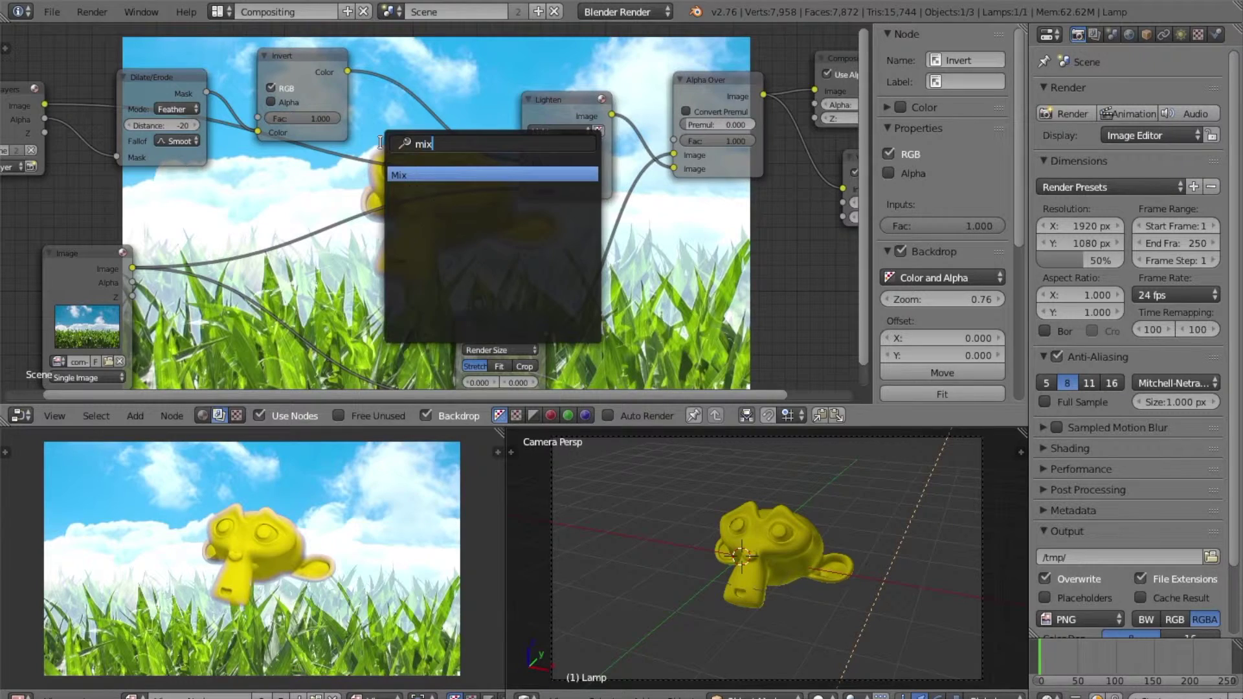
key("Return")
left_click(399, 45)
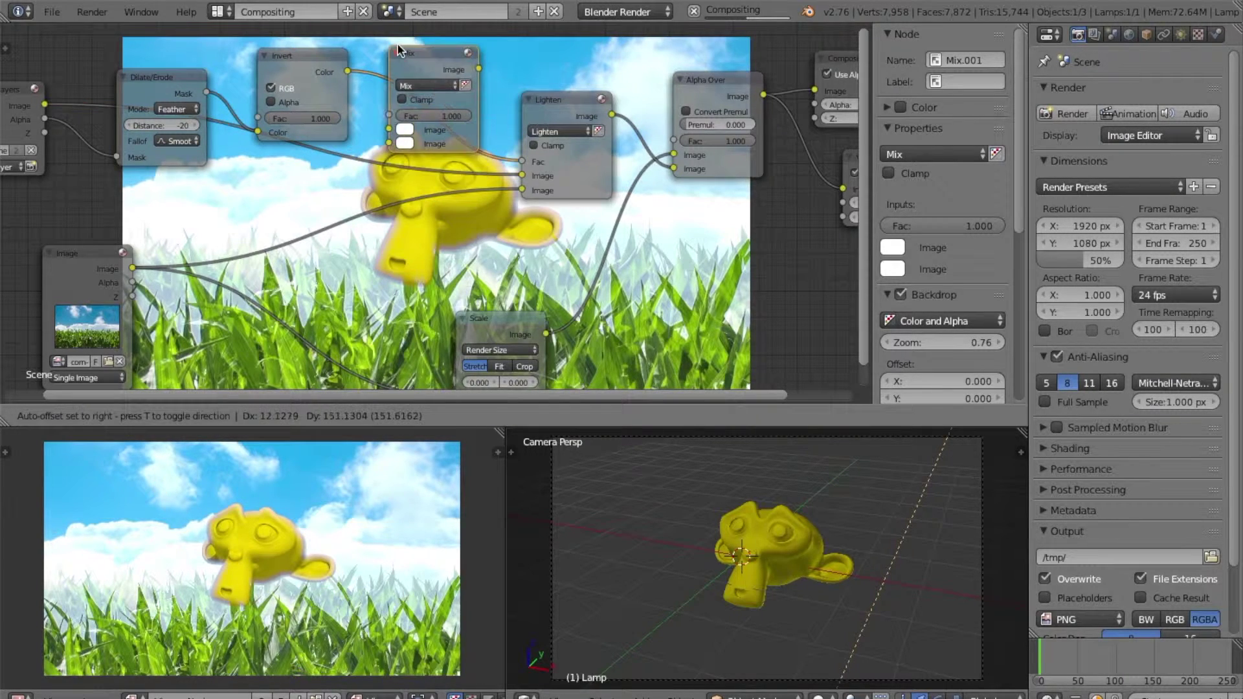
left_click(415, 142)
left_click(440, 149)
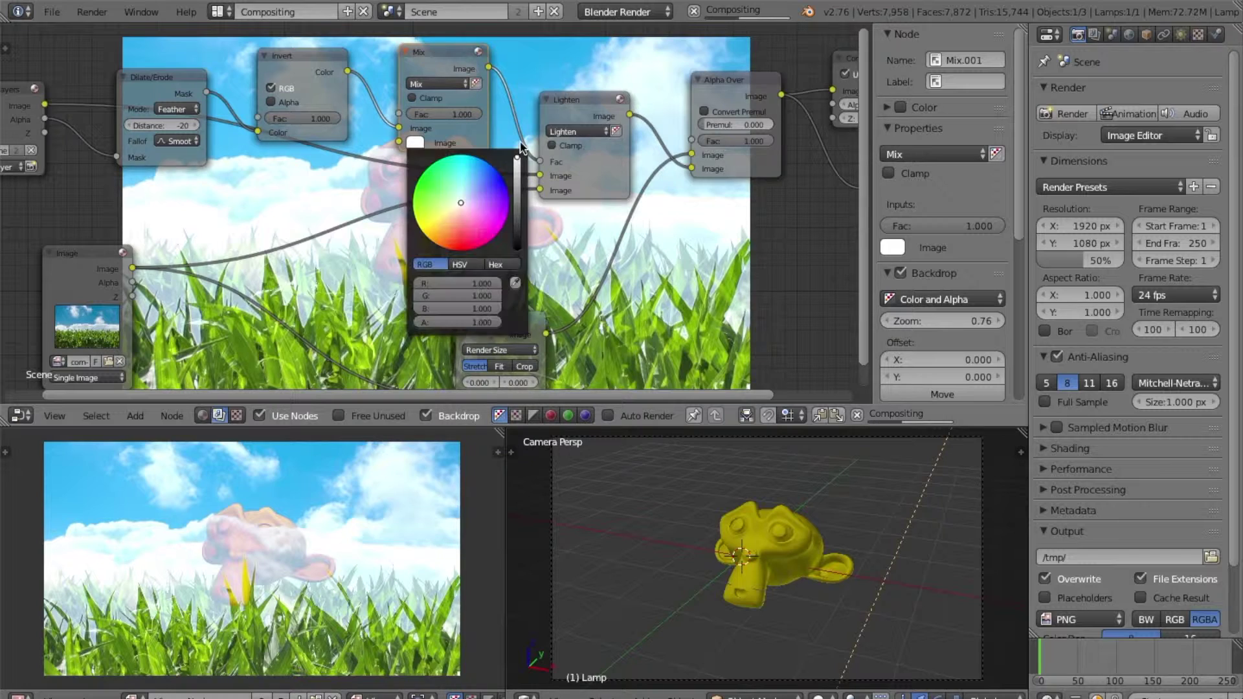
left_click_drag(517, 158, 516, 248)
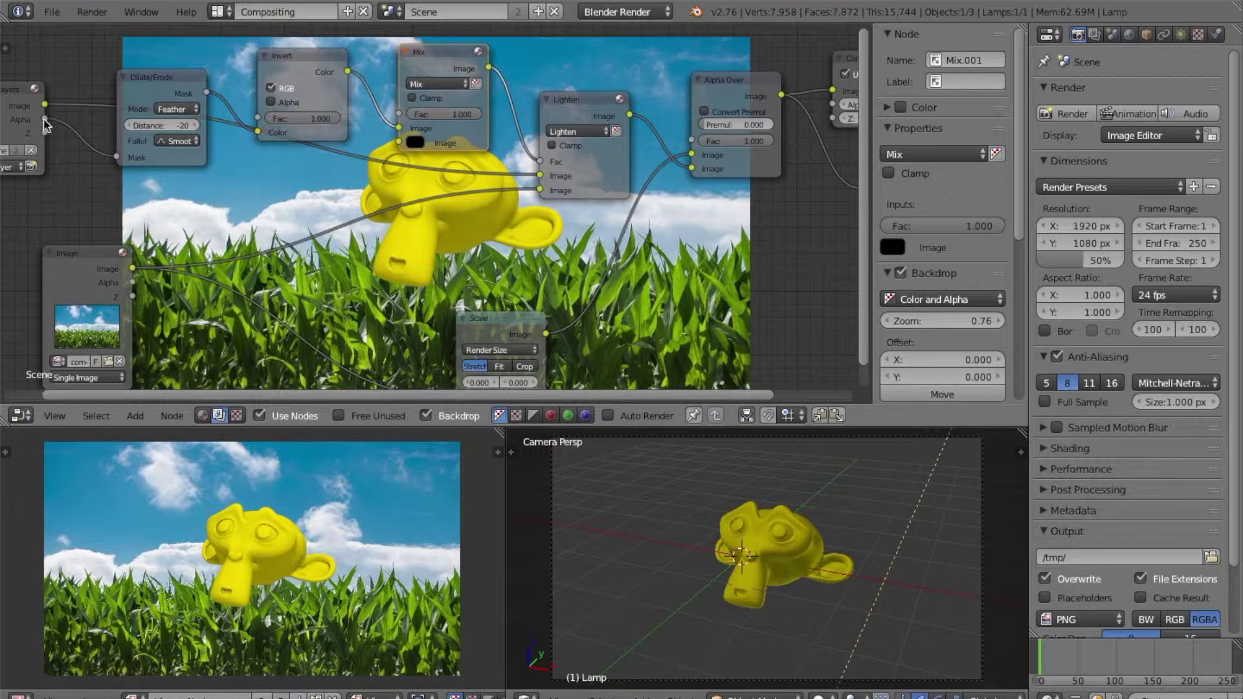
left_click_drag(44, 119, 398, 114)
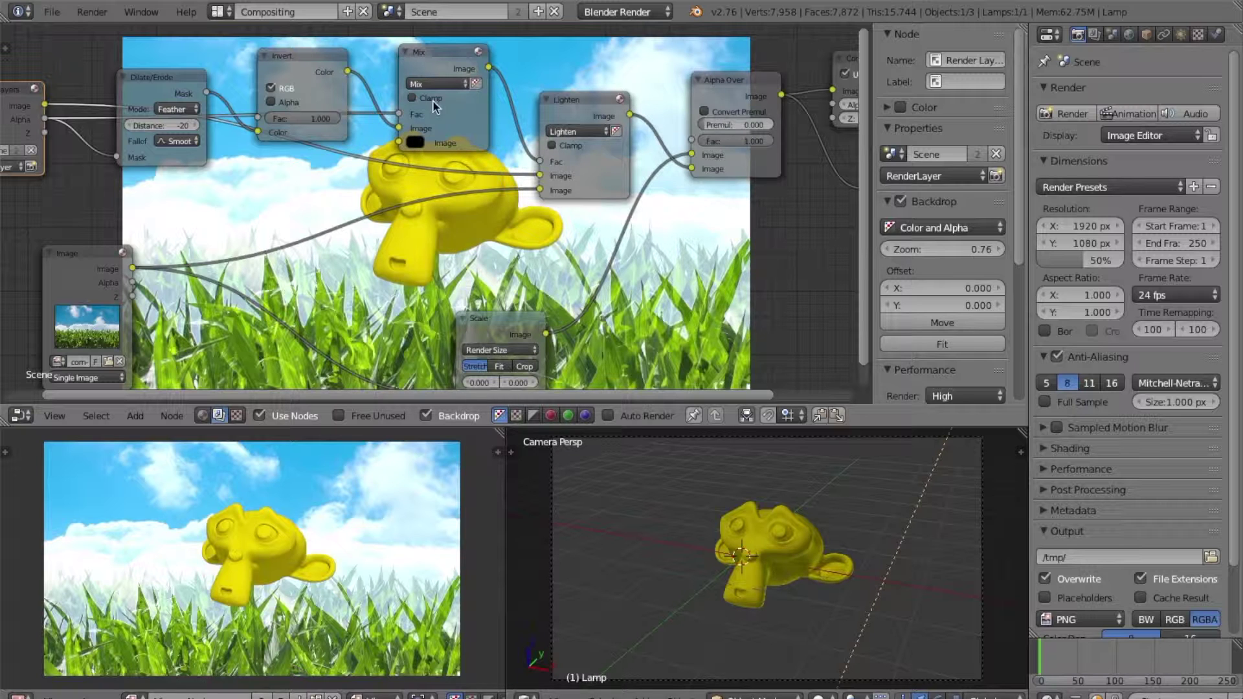
Turn on the Mix node's use-alpha toggle
left_click(476, 84)
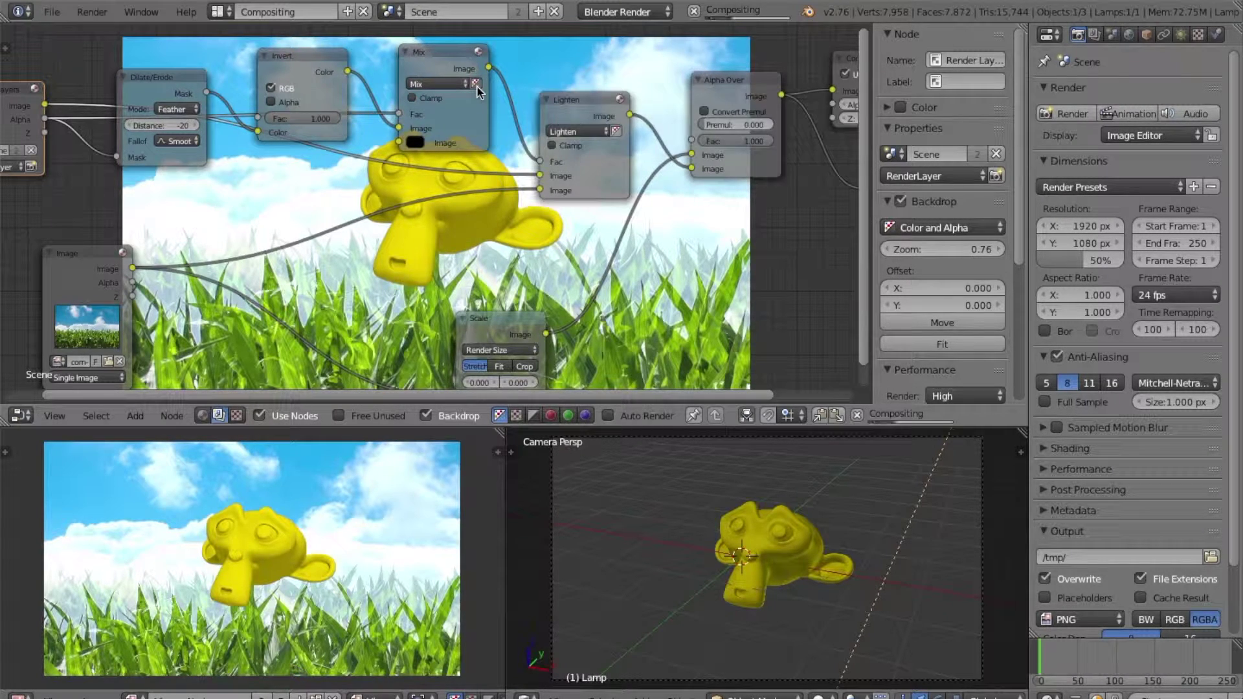
Give the Mix node's black colour alpha 0.5 and shift the node up and right
left_click(415, 142)
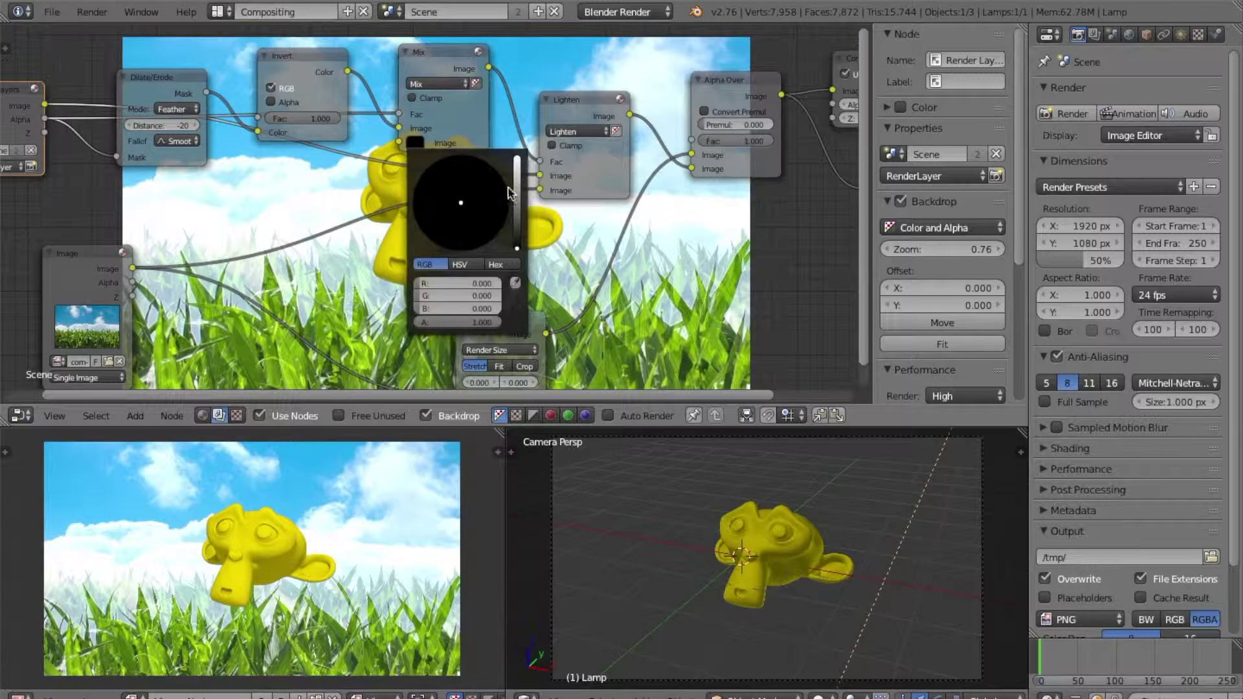
mouse_move(490, 322)
left_mouse_down()
mouse_move(473, 322)
mouse_move(489, 322)
left_mouse_up()
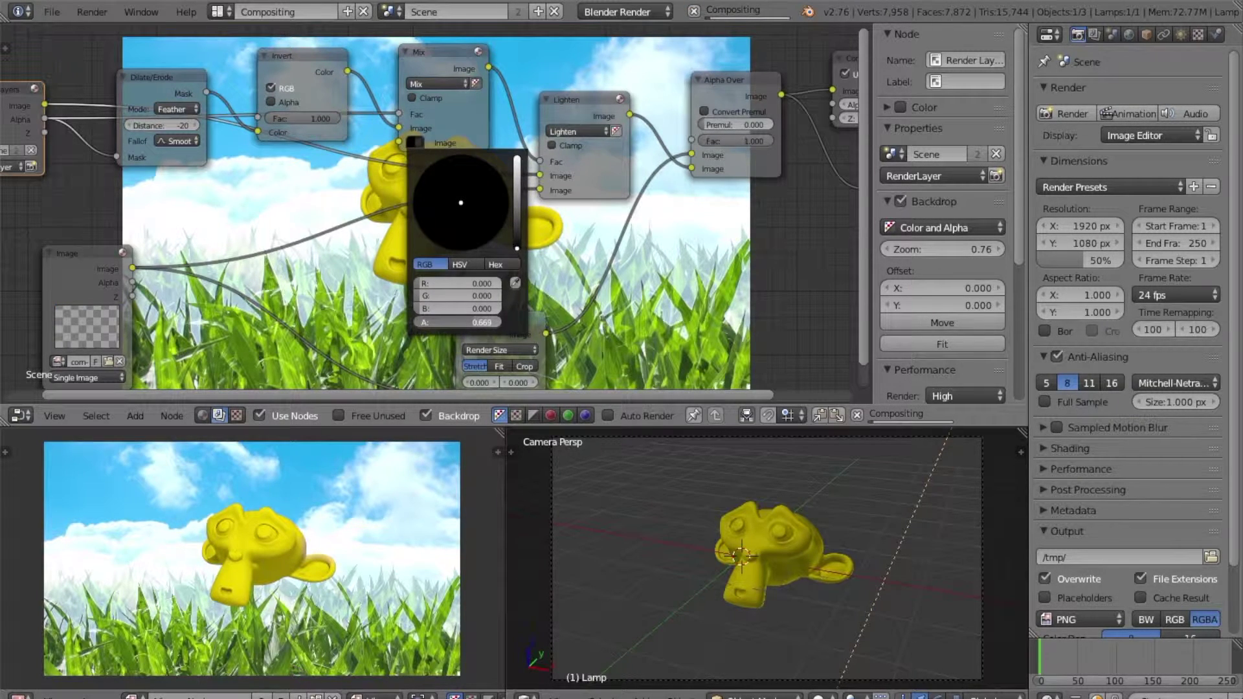
left_click(417, 144)
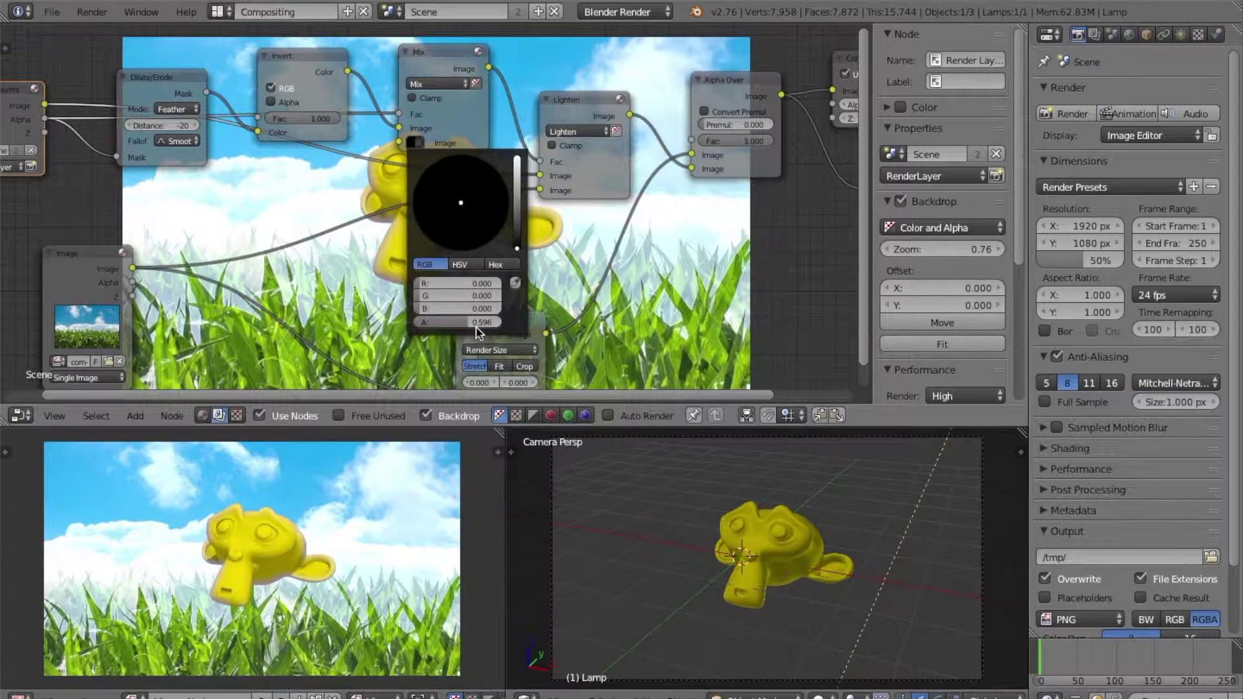
left_click(483, 319)
type("0.5")
key("Return")
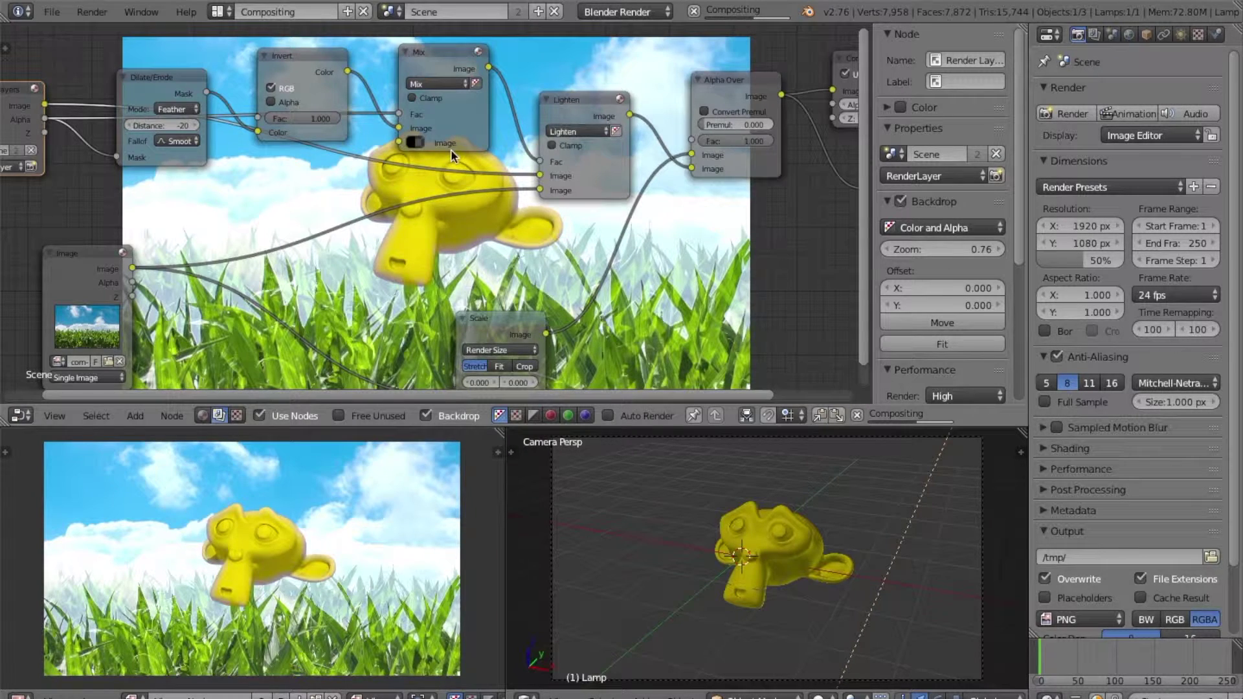
left_click_drag(451, 55, 486, 41)
Move the Dilate/Erode, Invert and Mix nodes left and re-centre the view
left_click(184, 78, "shift")
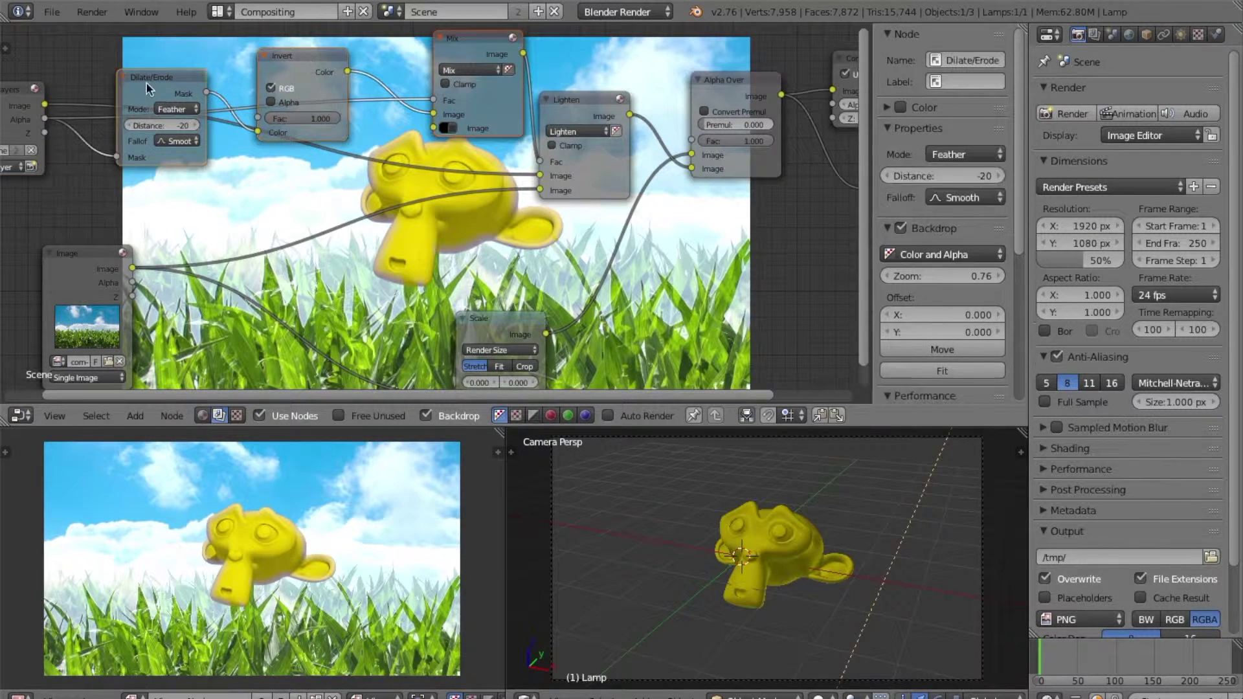
left_click(9, 91, "shift")
key("g")
left_click(33, 113)
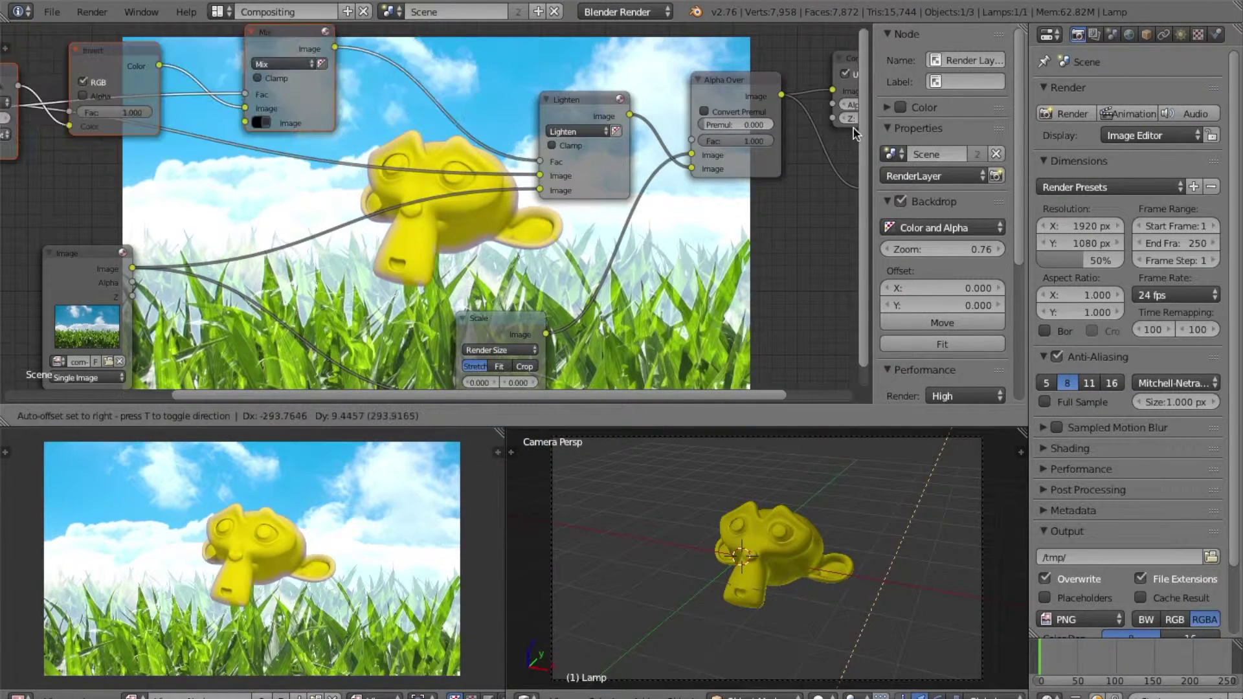
middle_click_drag(242, 123, 363, 137)
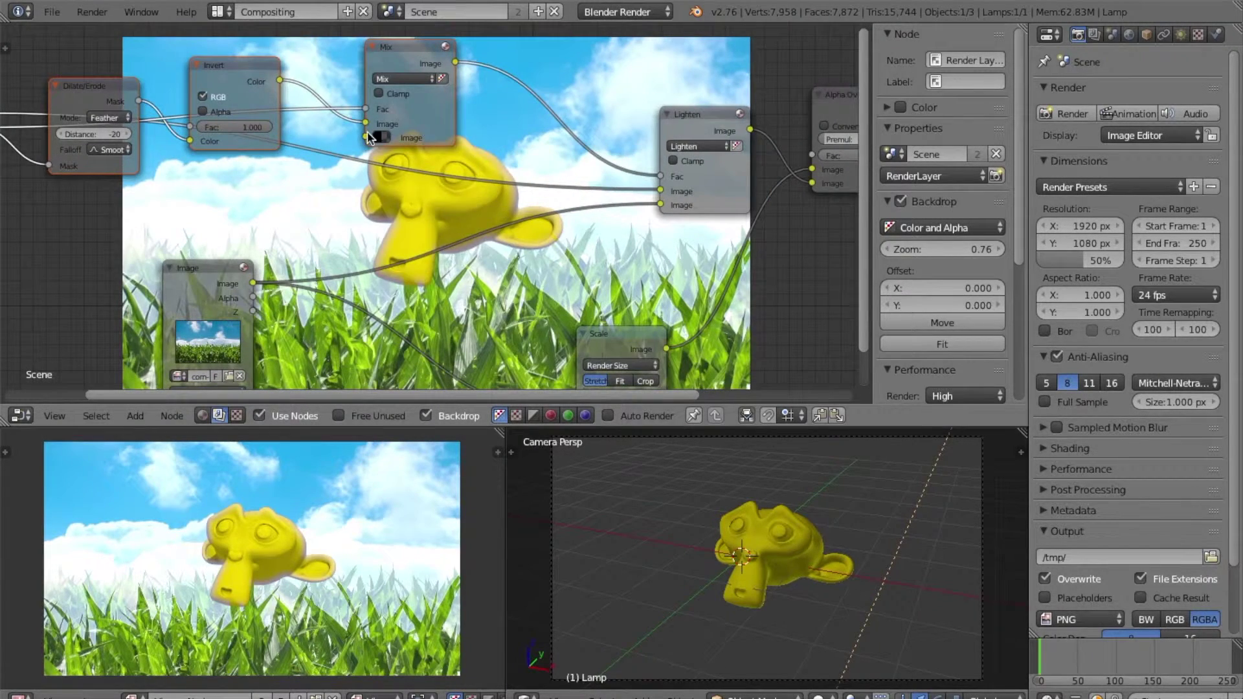
Test the black colour at full alpha, then set it back to 0.5
left_click(374, 137)
left_click_drag(456, 317, 430, 317)
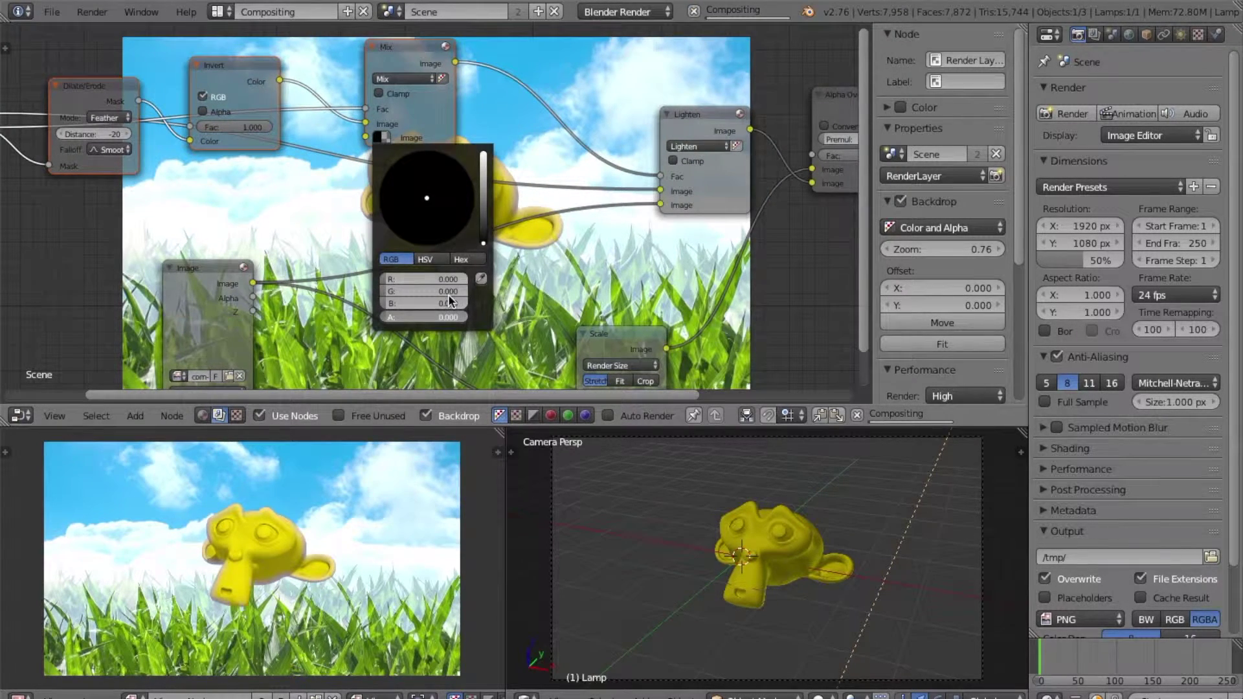
left_click(385, 138)
left_click_drag(427, 317, 453, 317)
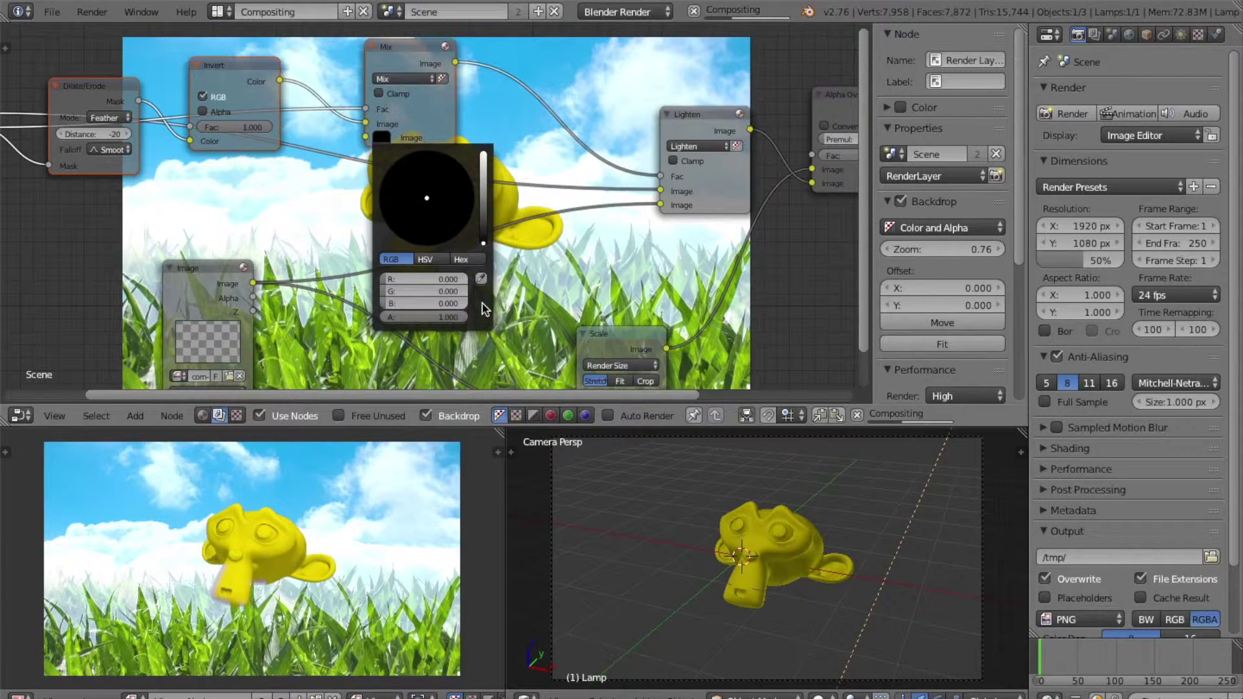
left_click_drag(453, 317, 424, 317)
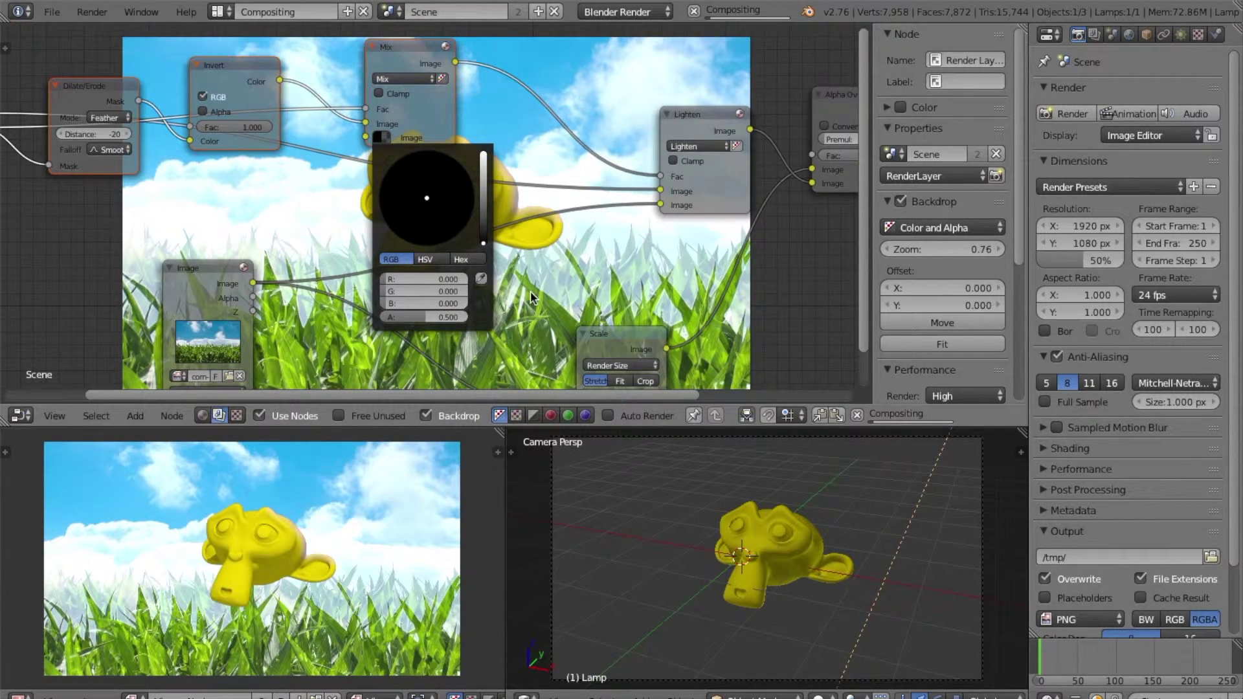
Link the Render Layers Image output directly into the Alpha Over Image input
scroll(553, 203, "down", 3)
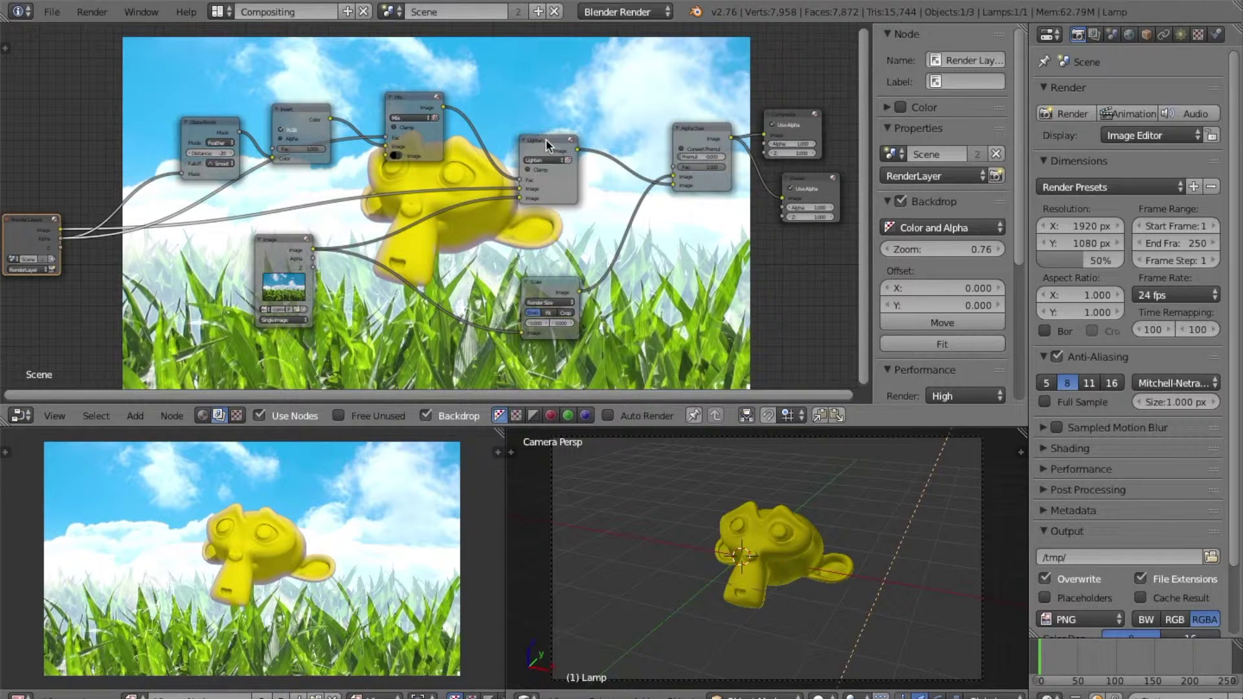
left_click_drag(60, 230, 675, 169)
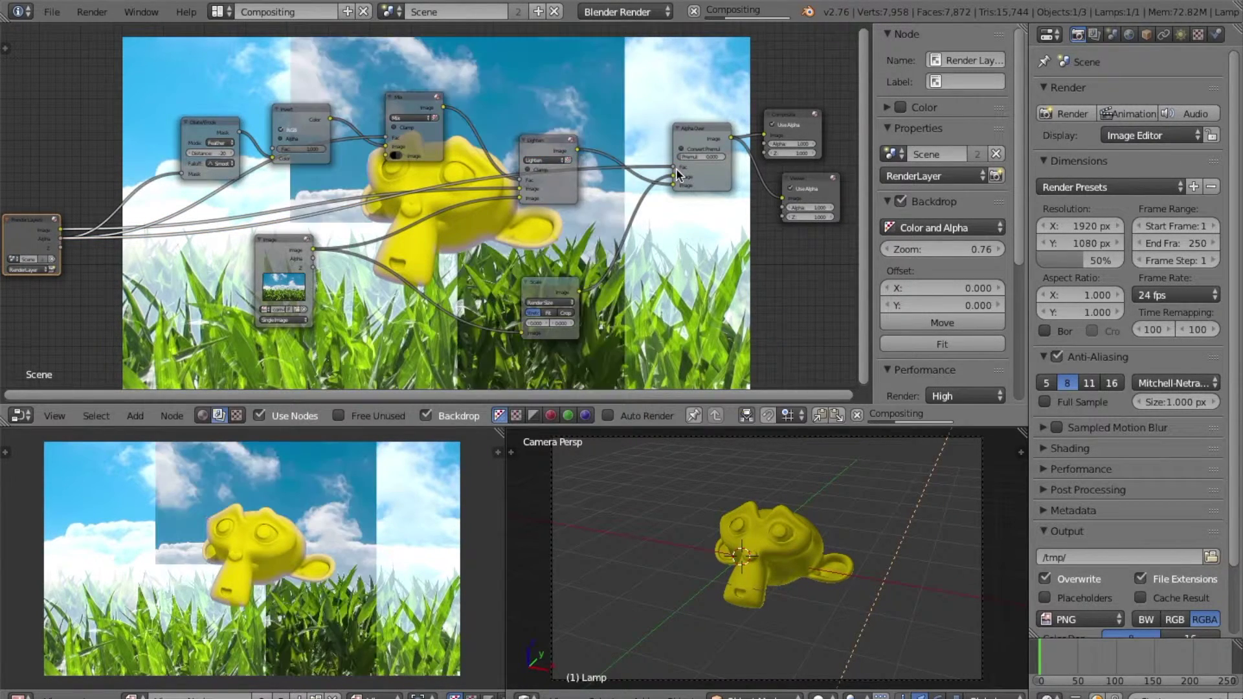
scroll(717, 196, "right", 8, "ctrl")
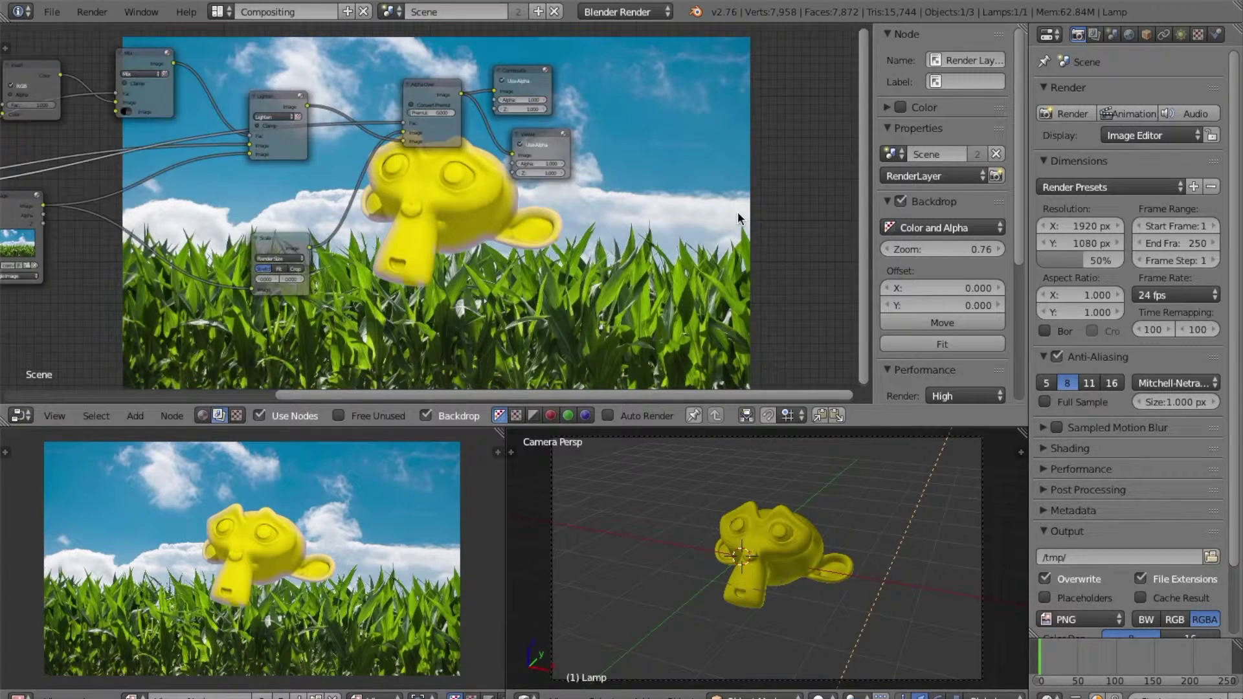
scroll(736, 211, "right", 2, "ctrl")
scroll(736, 211, "down", 4, "shift")
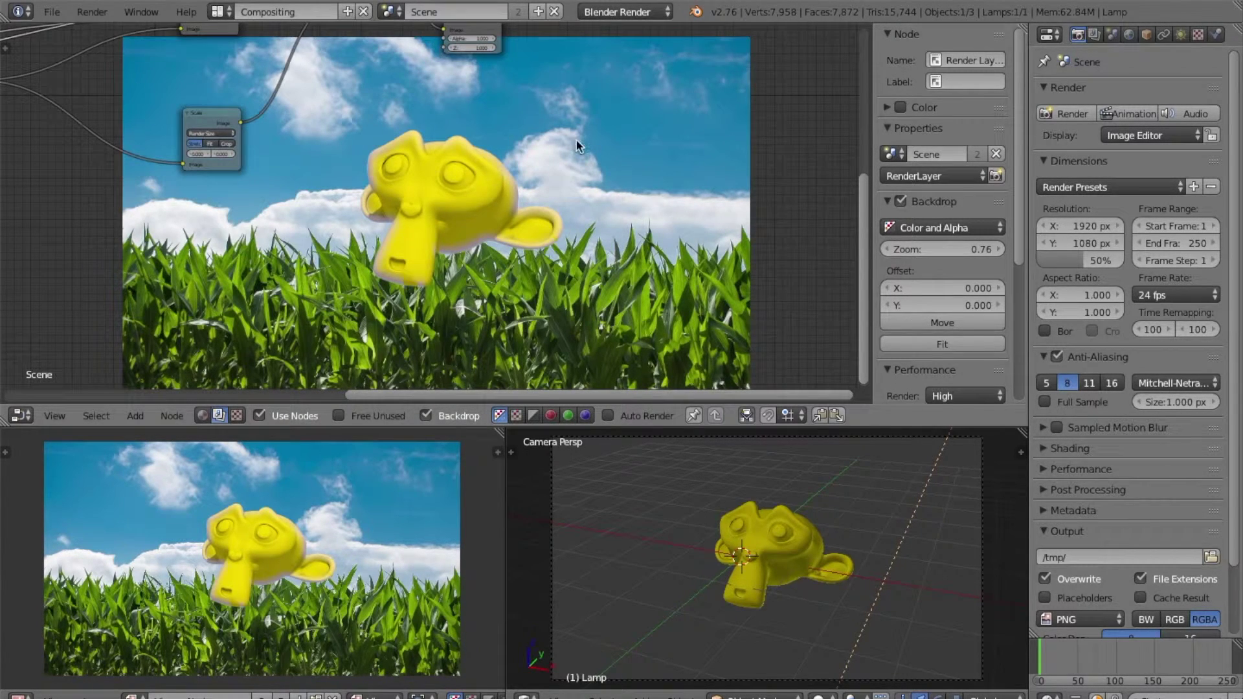